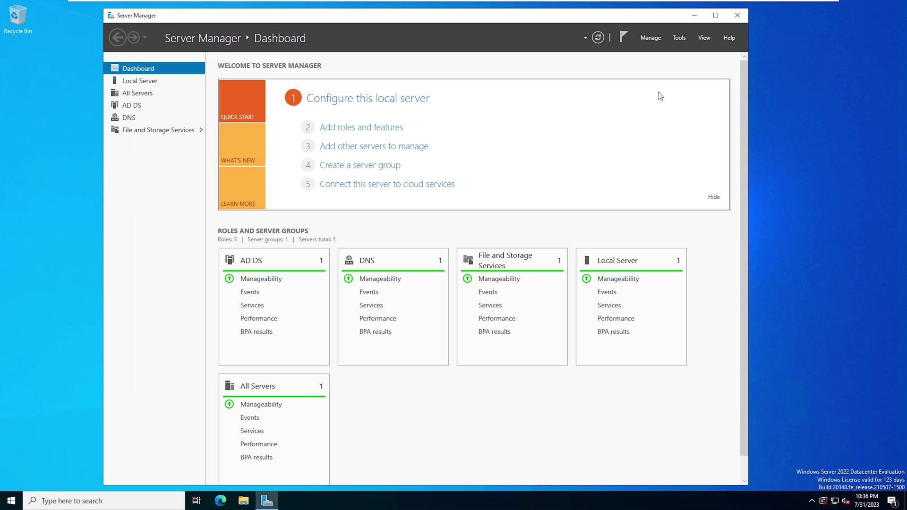
- Launch Active Directory Users and Computers from Server Manager's Tools menu
left_click(679, 39)
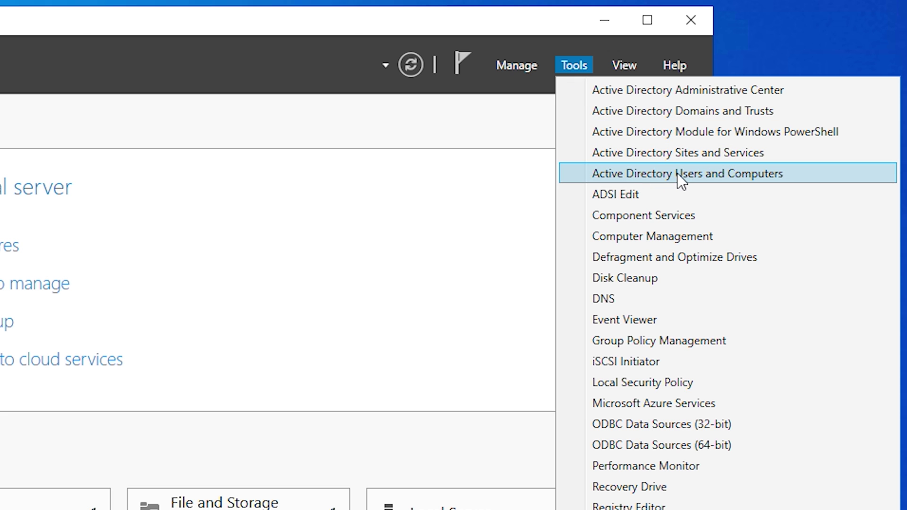
left_click(694, 179)
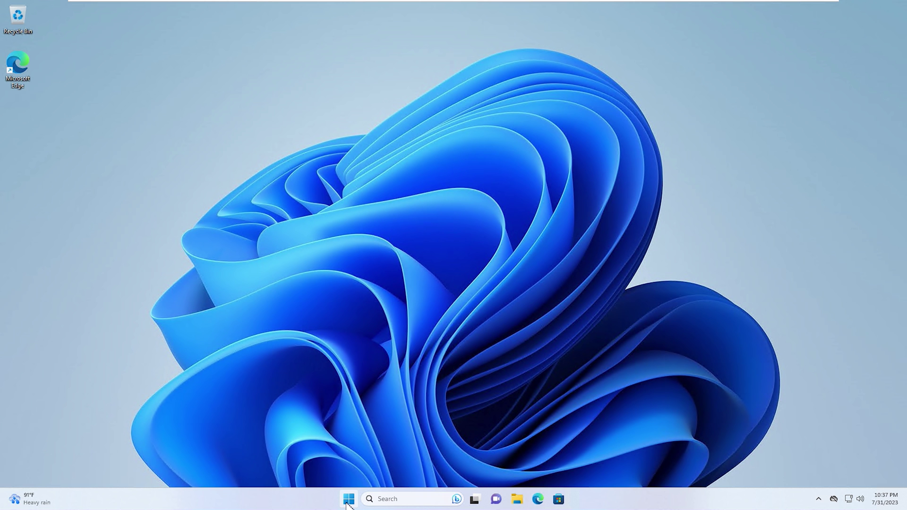
- Open View network connections by searching 'view network' from Start
left_click(348, 500)
type("view network")
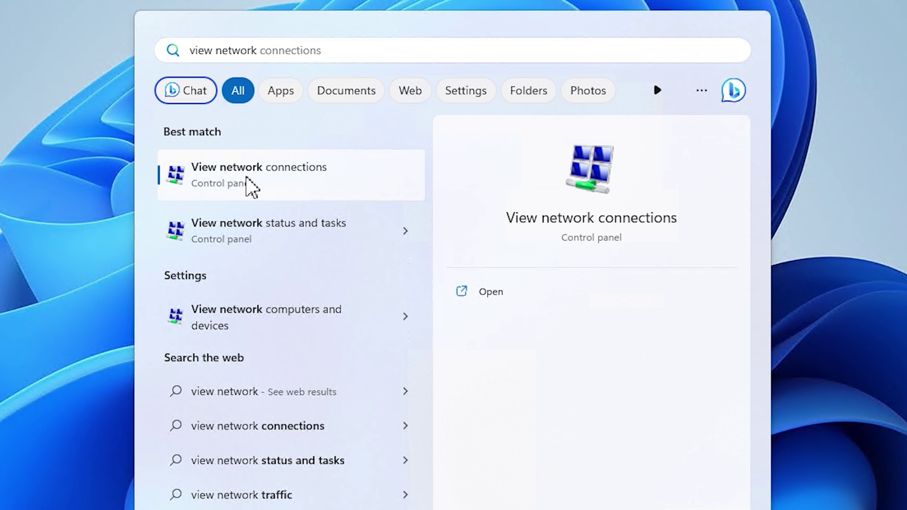
left_click(253, 187)
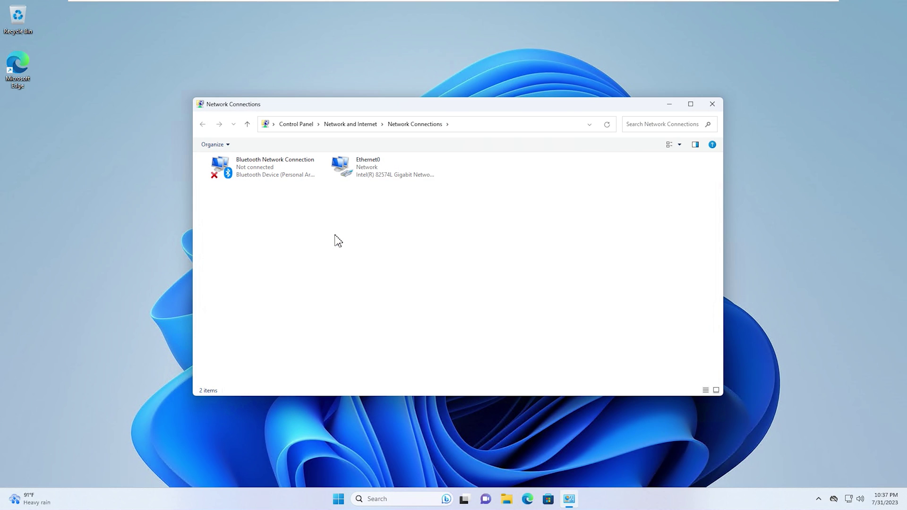
- Open the Internet Protocol Version 4 (TCP/IPv4) properties of the Ethernet0 adapter
left_click(374, 177)
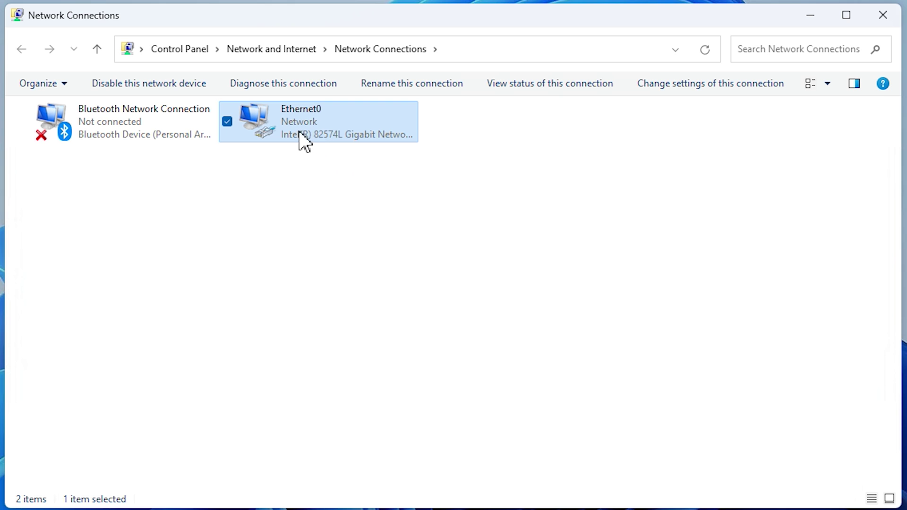
right_click(305, 127)
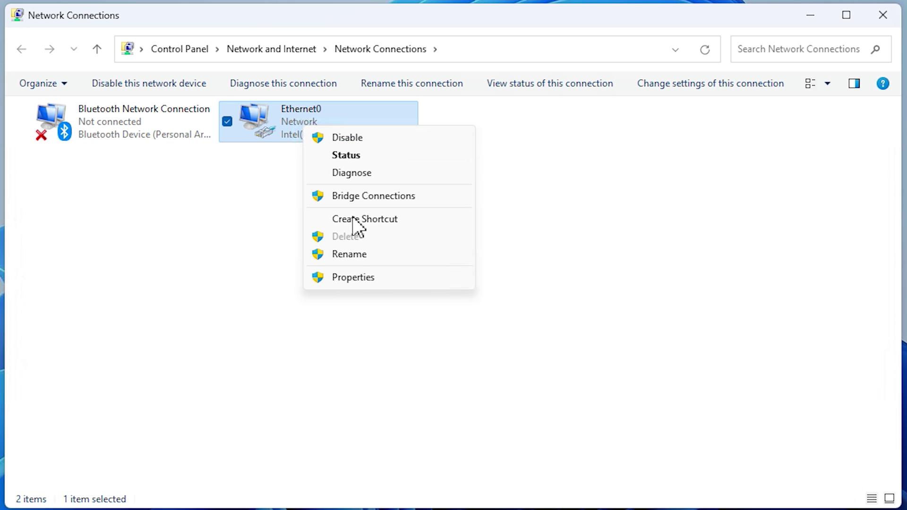
left_click(352, 280)
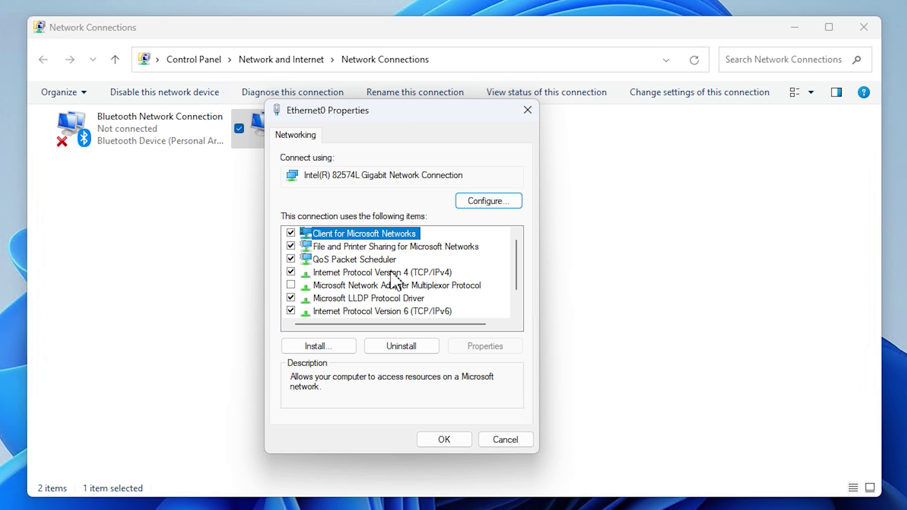
left_click(391, 272)
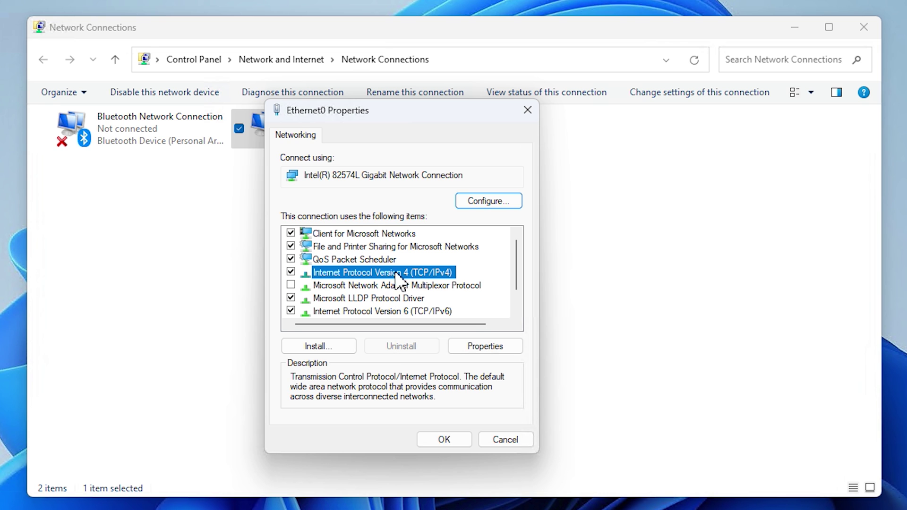
left_click(485, 347)
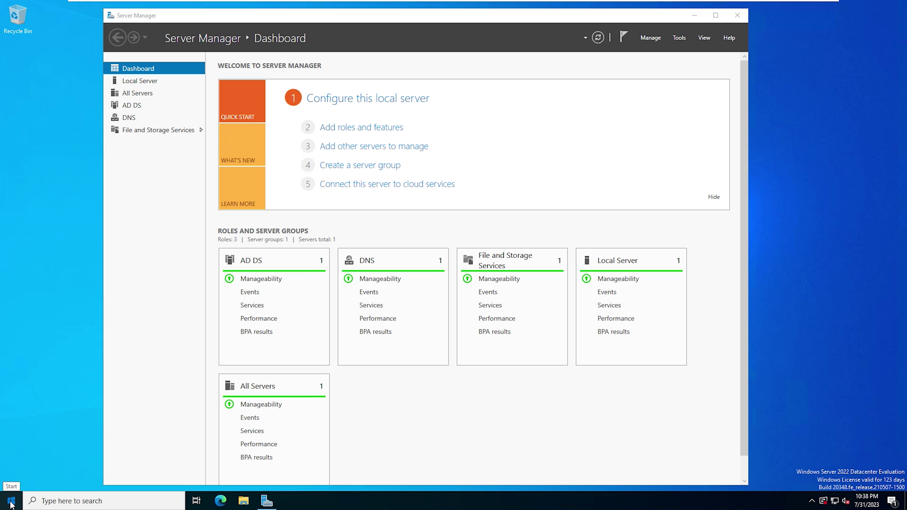
- Run ipconfig in an administrator Command Prompt and select the IPv4 address 192.168.163.133
left_click(12, 501)
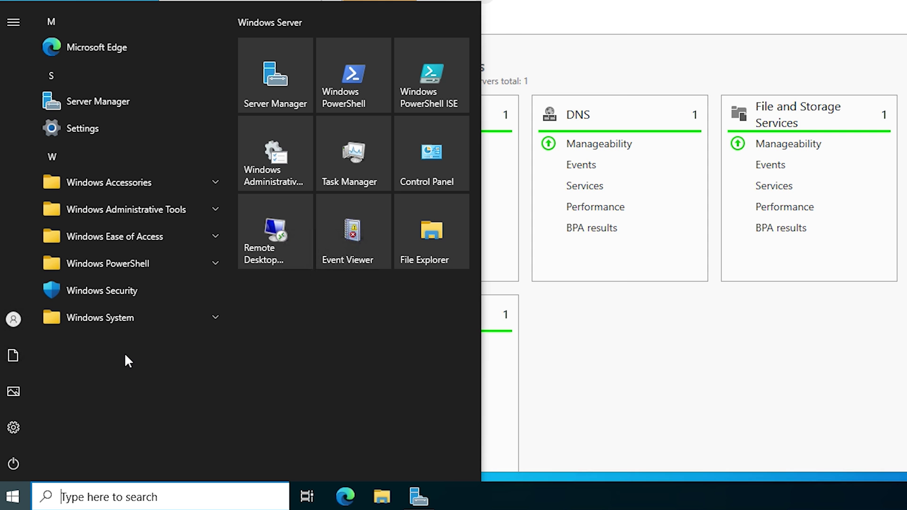
type("cmd")
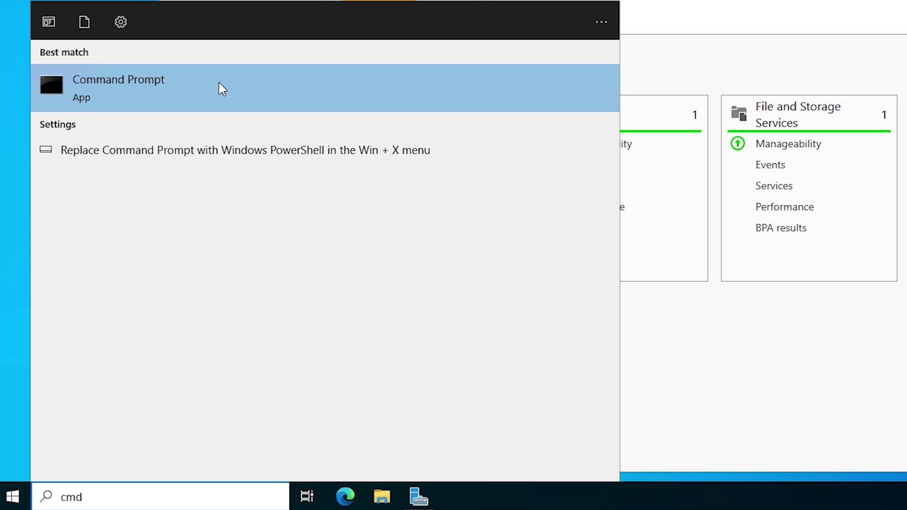
left_click(219, 83)
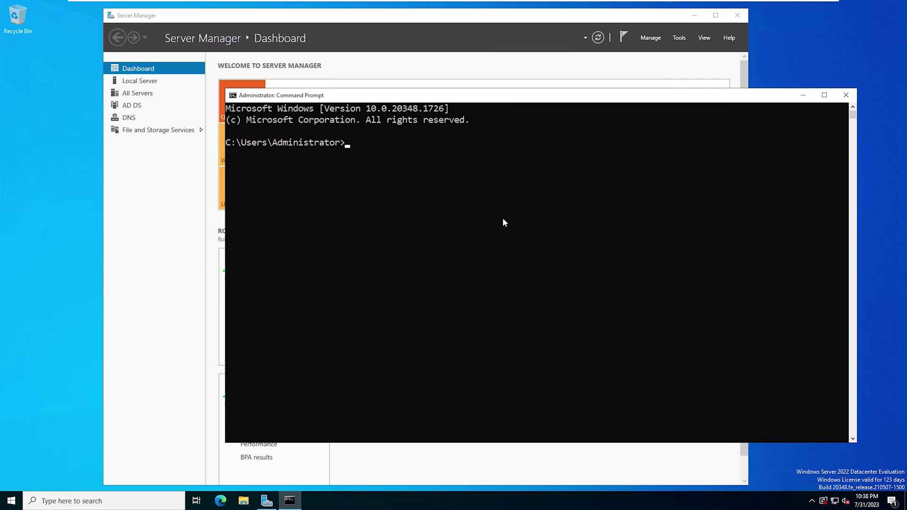
type("ipconfig")
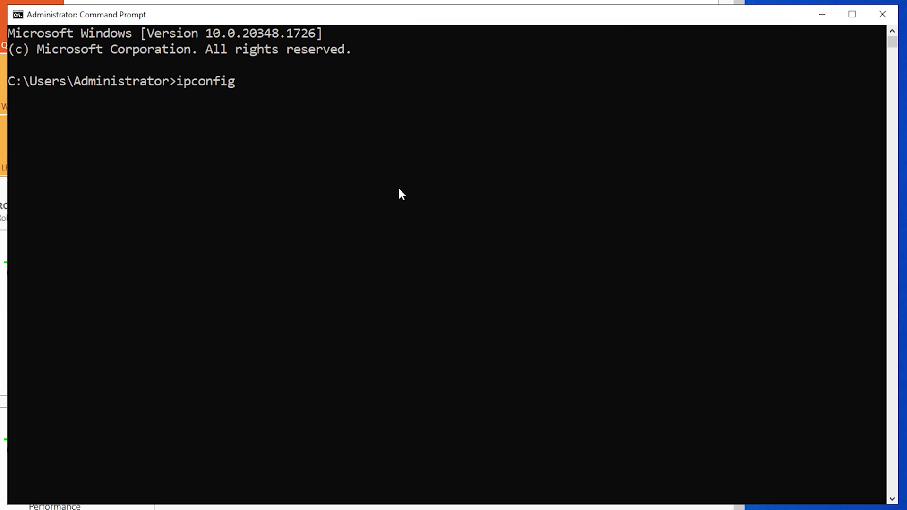
key("Return")
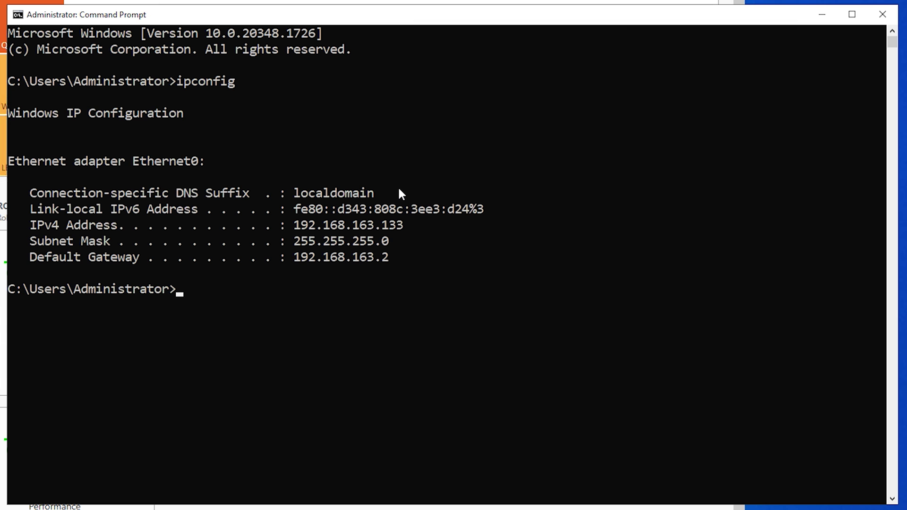
left_click_drag(295, 224, 324, 227)
left_click_drag(398, 227, 404, 228)
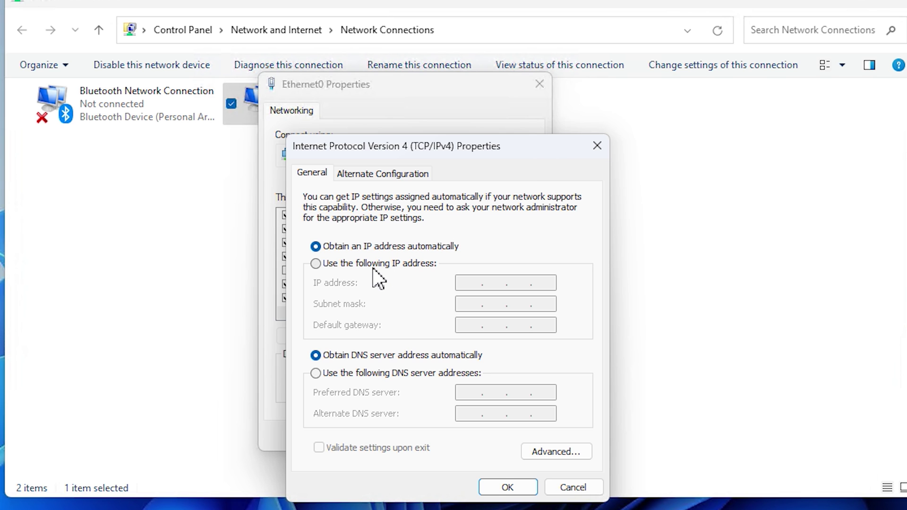
- Set static IP 192.168.163.66, mask 255.255.255.0 and gateway 192.168.163.1
left_click(373, 266)
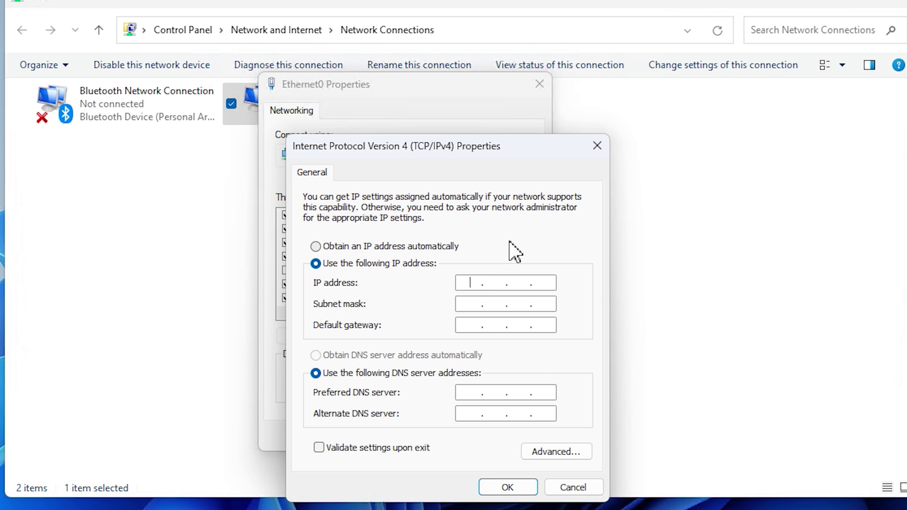
type("192 . 168 . 163 . 66")
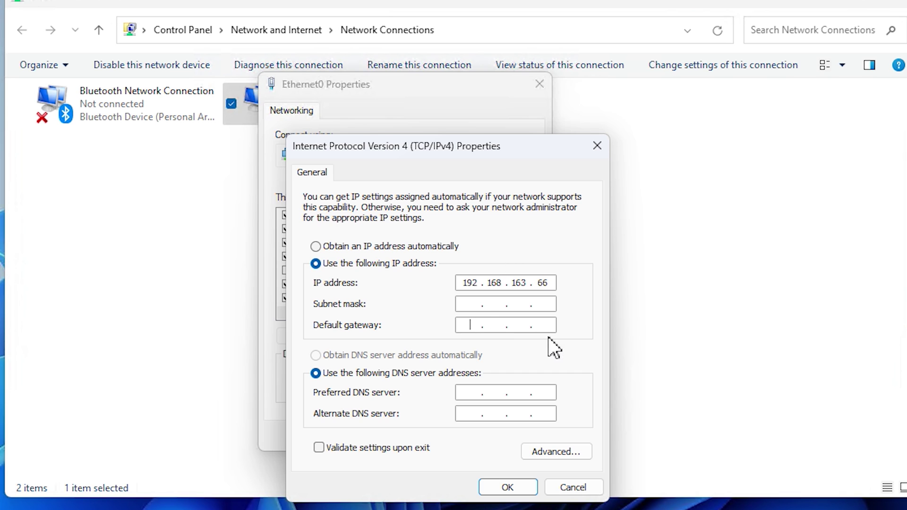
left_click(479, 308)
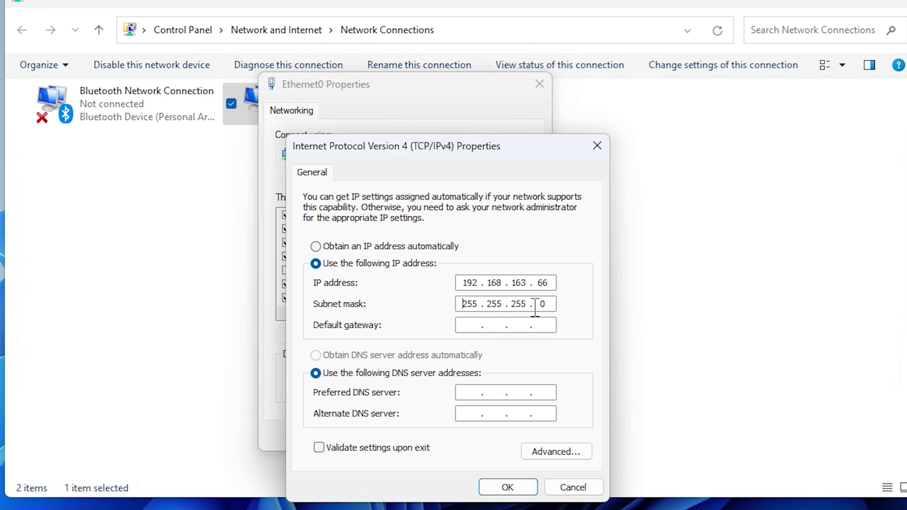
left_click(477, 326)
type("192 . 168 . 163 . 1")
- Set DNS servers 192.168.163.133 and 8.8.8.8, apply, and close the adapter windows
left_click(475, 393)
type("192 . 168 . ")
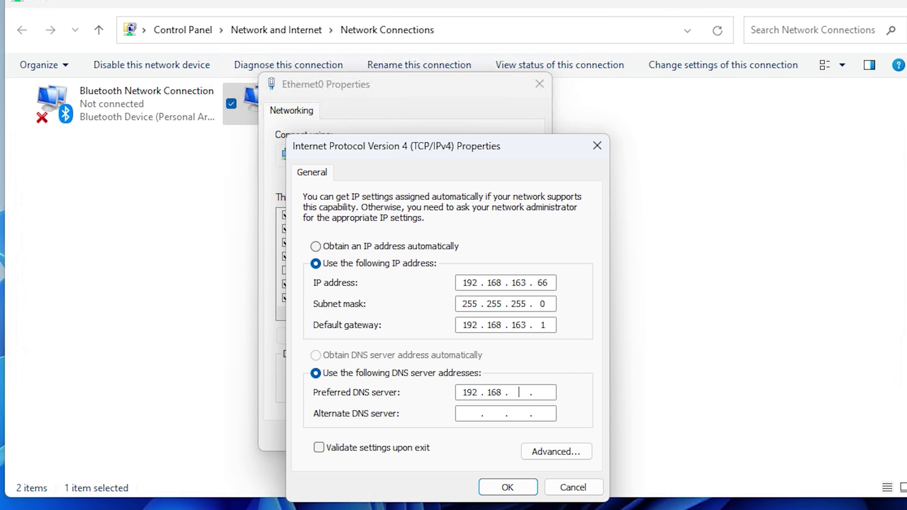
type("163 . 133")
left_click(476, 415)
type("8.8.8.8")
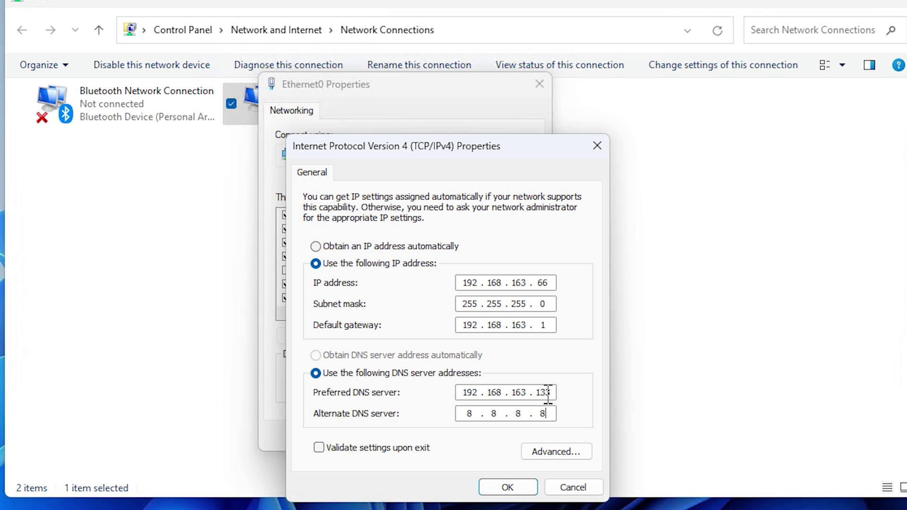
left_click(509, 489)
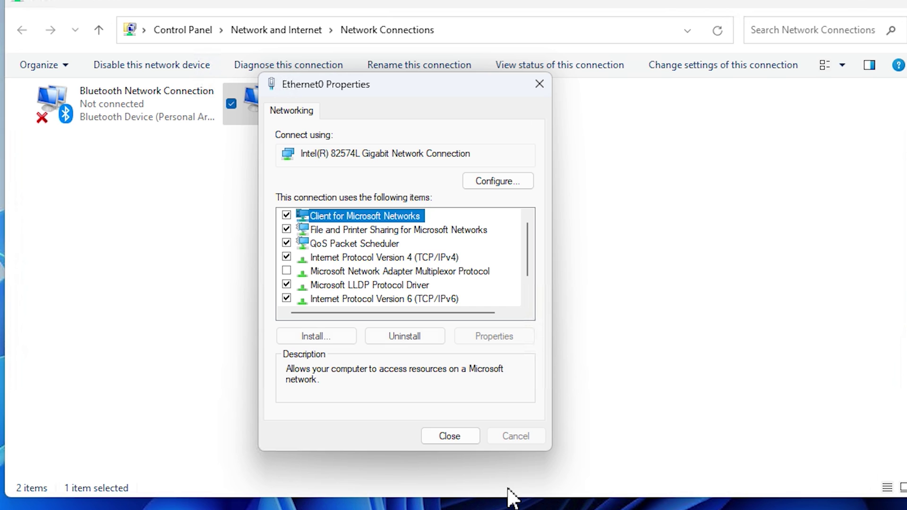
left_click(450, 437)
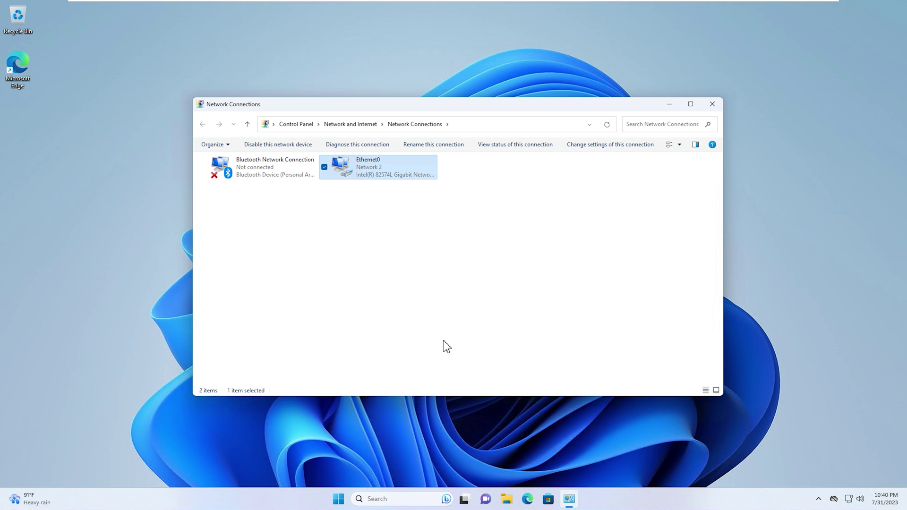
left_click(712, 104)
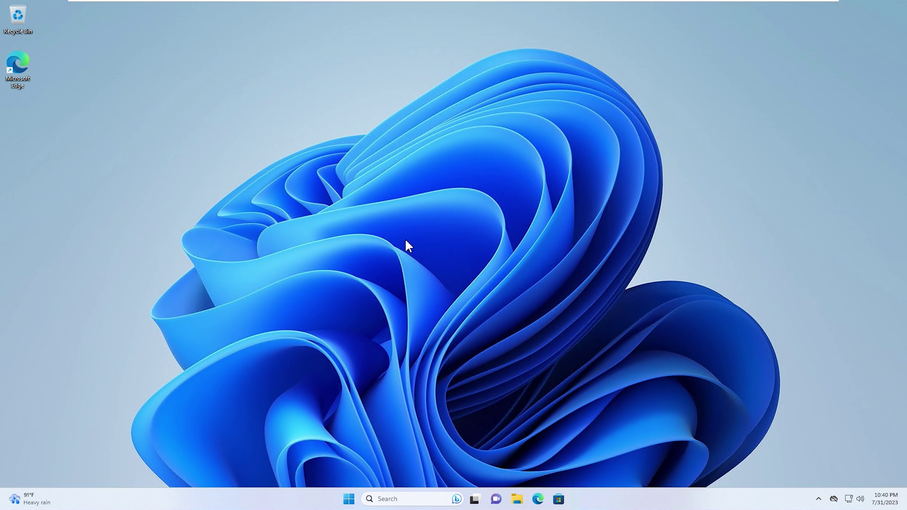
- Open the Settings app and go to System > About
left_click(349, 499)
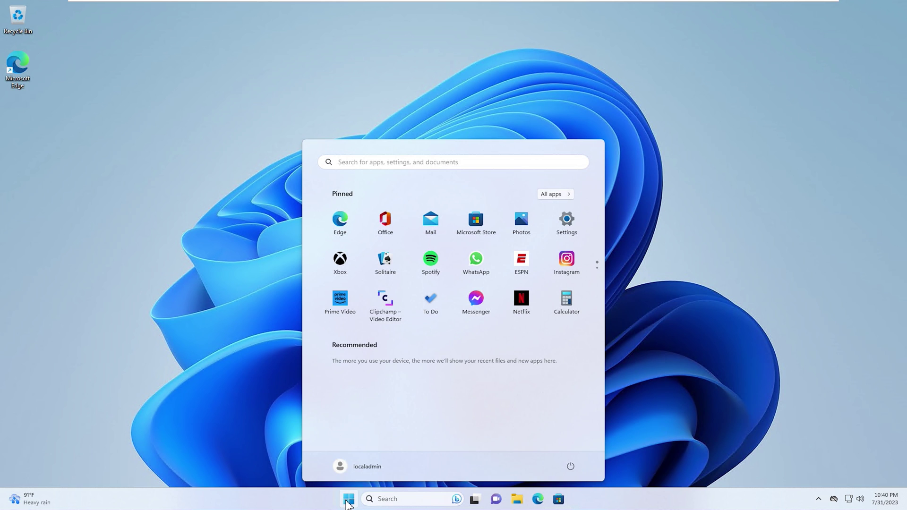
type("settings")
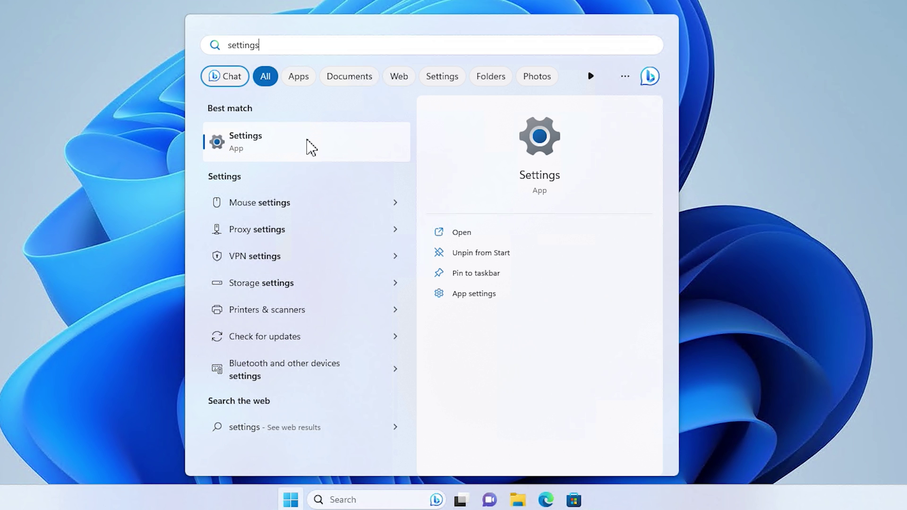
left_click(309, 146)
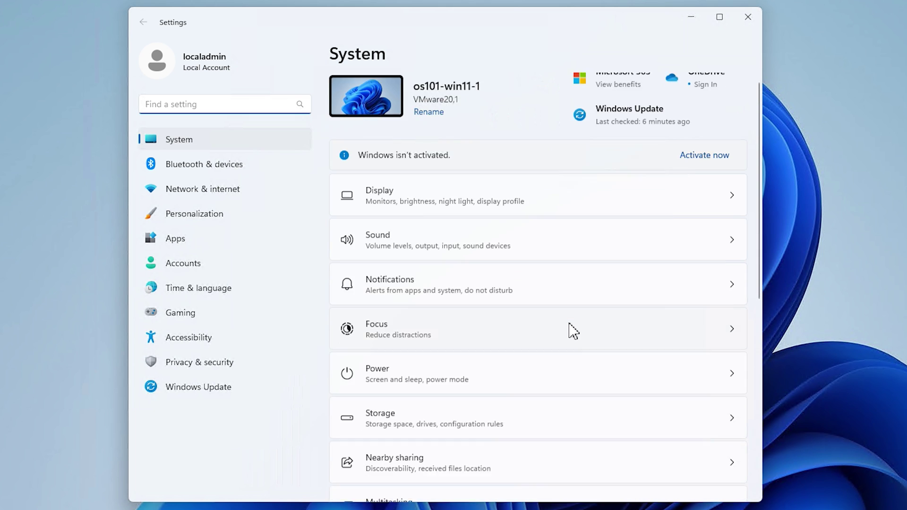
scroll(573, 331, "down", 8)
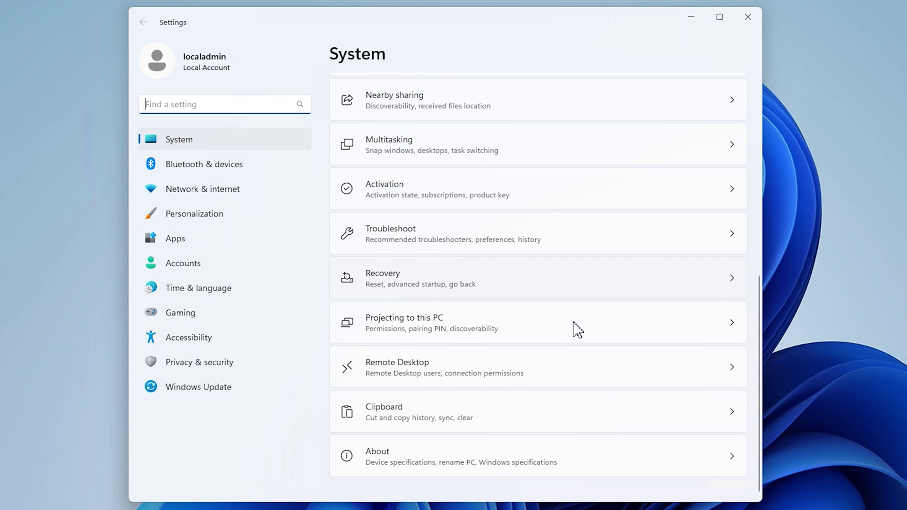
left_click(605, 464)
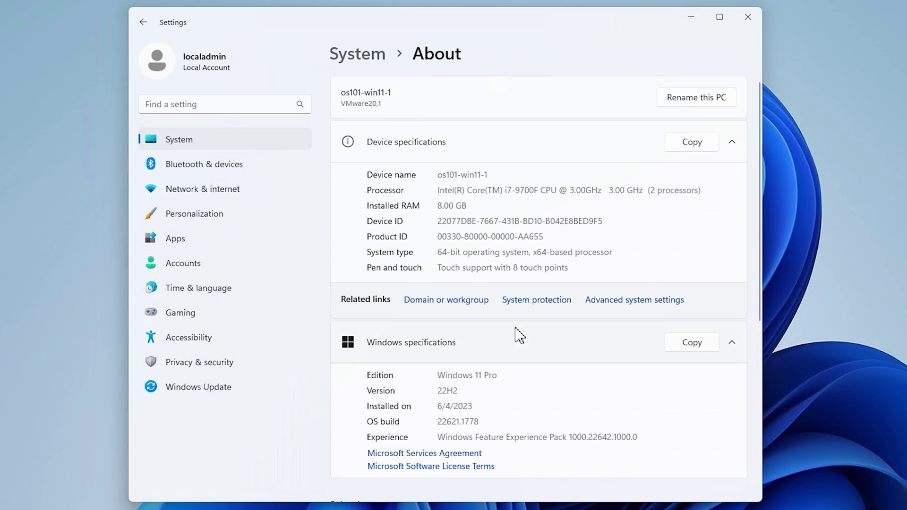
- Change the computer's membership to the domain demo.lab in System Properties
left_click(444, 302)
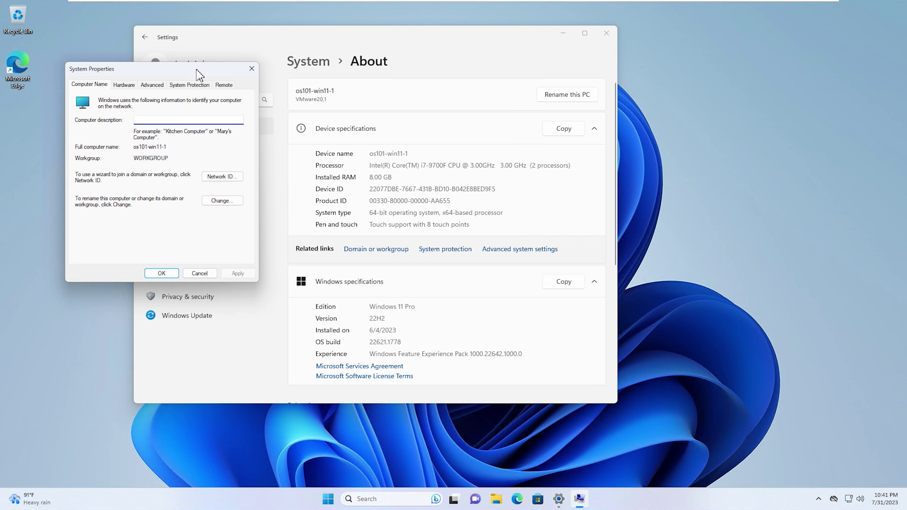
left_click_drag(196, 72, 415, 107)
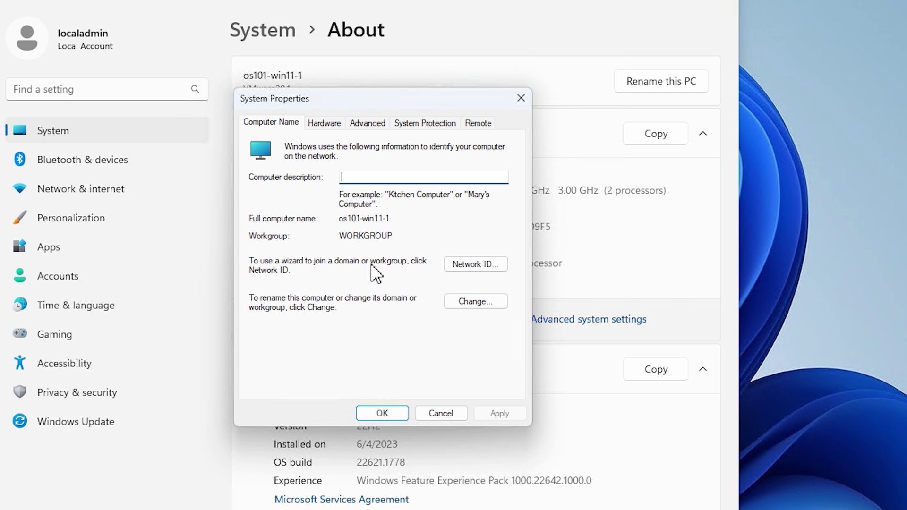
left_click(477, 303)
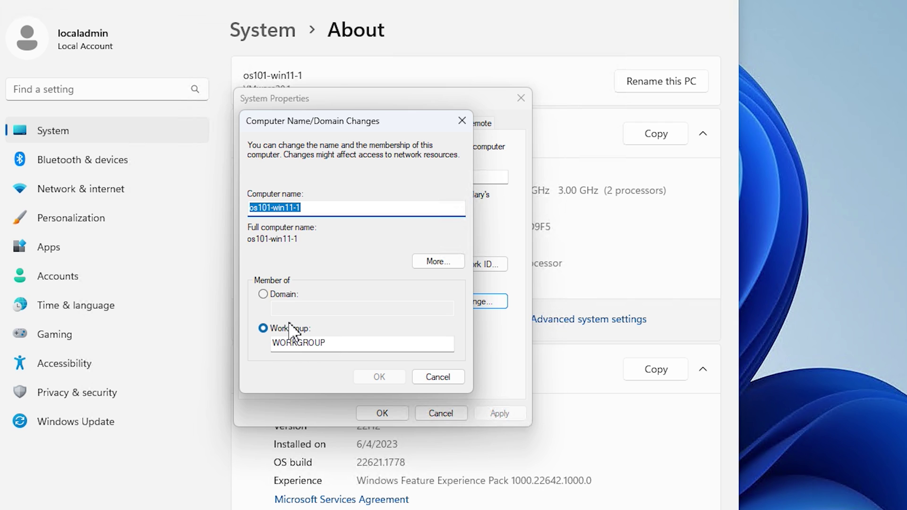
left_click(263, 294)
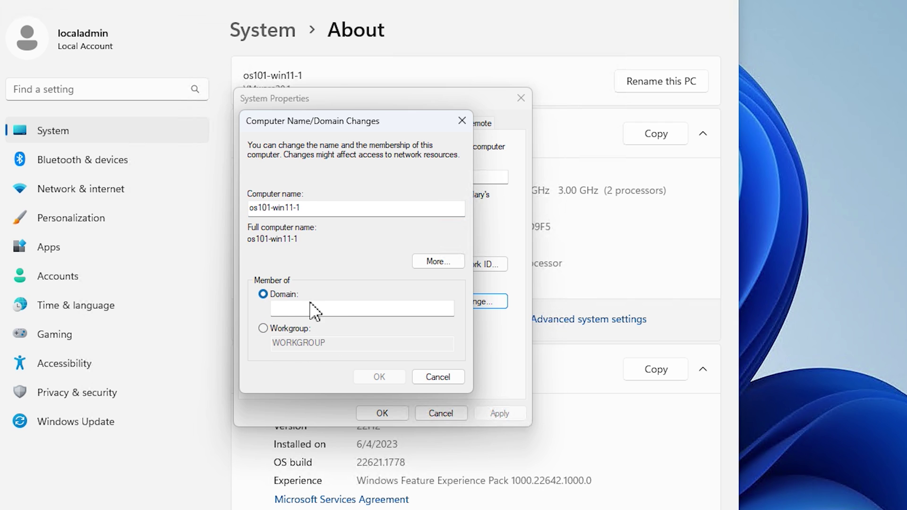
left_click(338, 310)
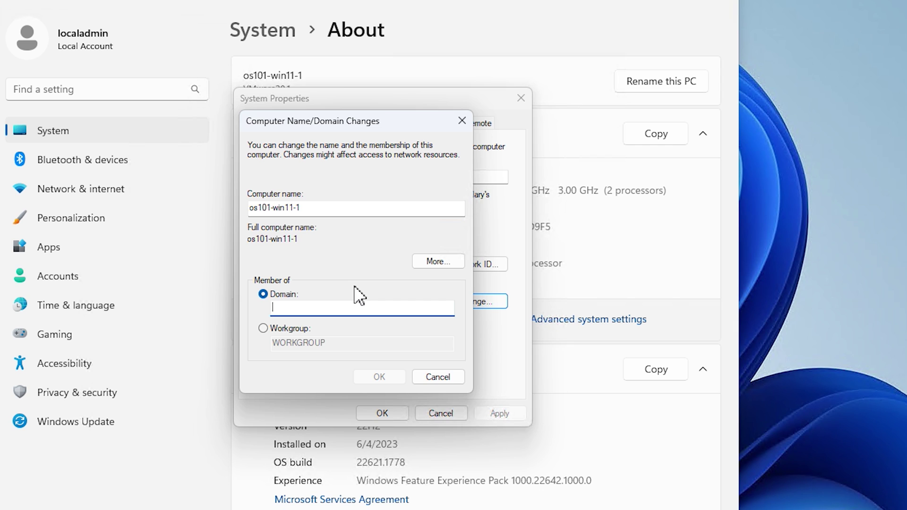
type("demo.lab")
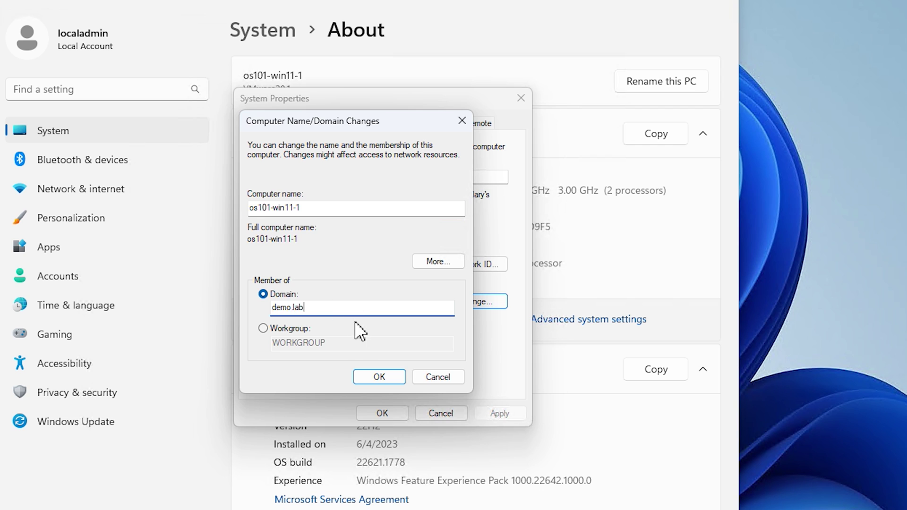
left_click(379, 378)
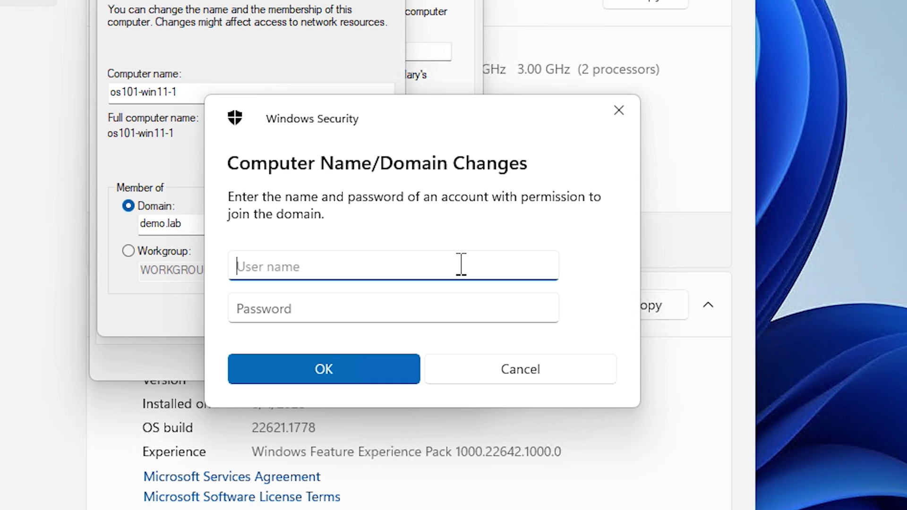
- Authenticate as demo\administrator, acknowledge the welcome and restart notices, and restart now
type("d")
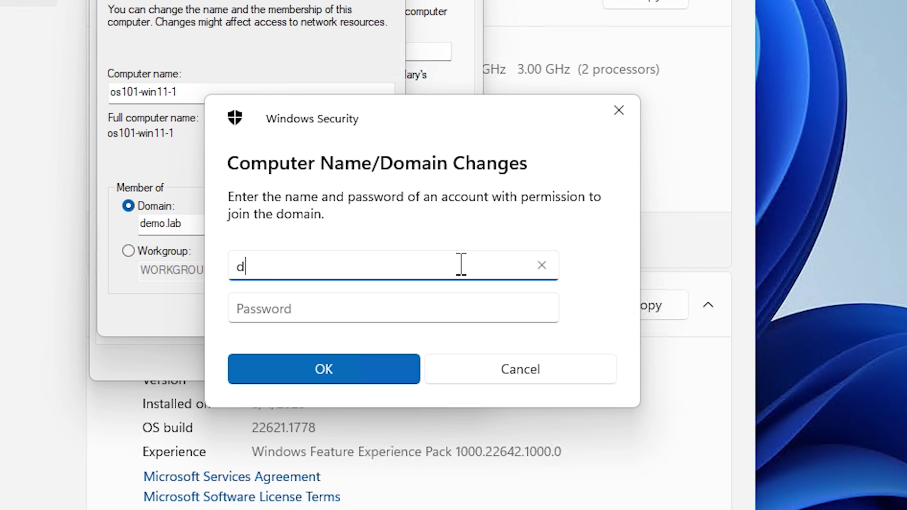
type("emo\\administrator")
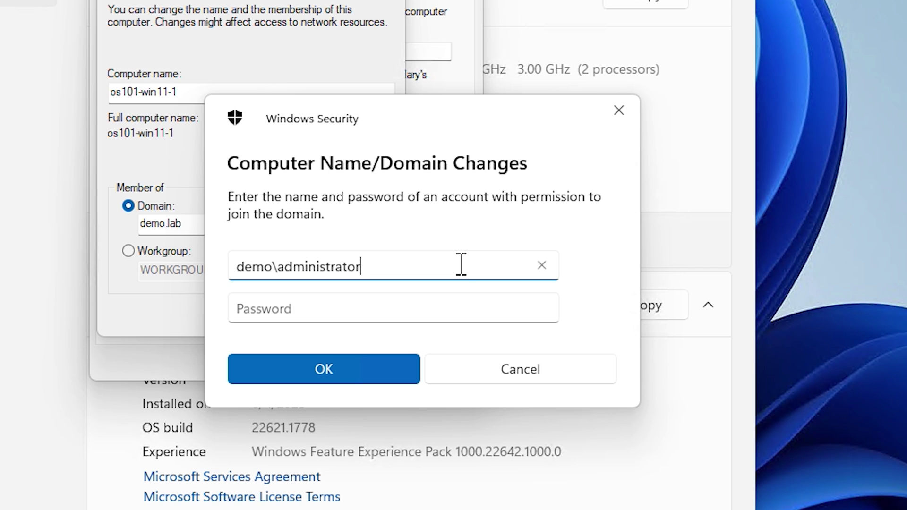
left_click(467, 302)
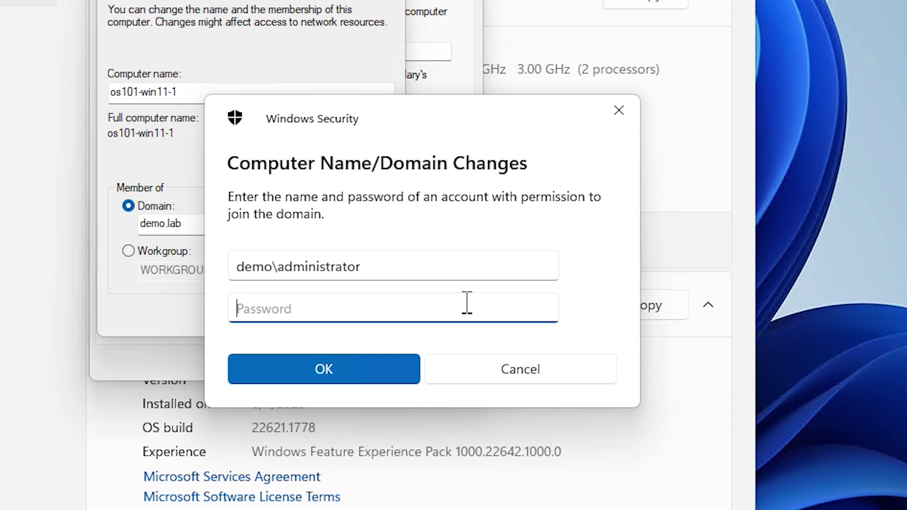
type("********")
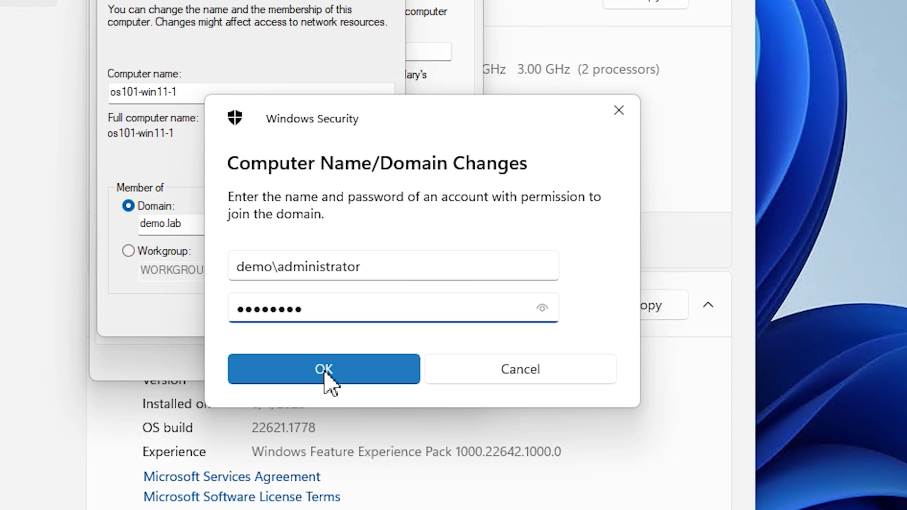
left_click(325, 371)
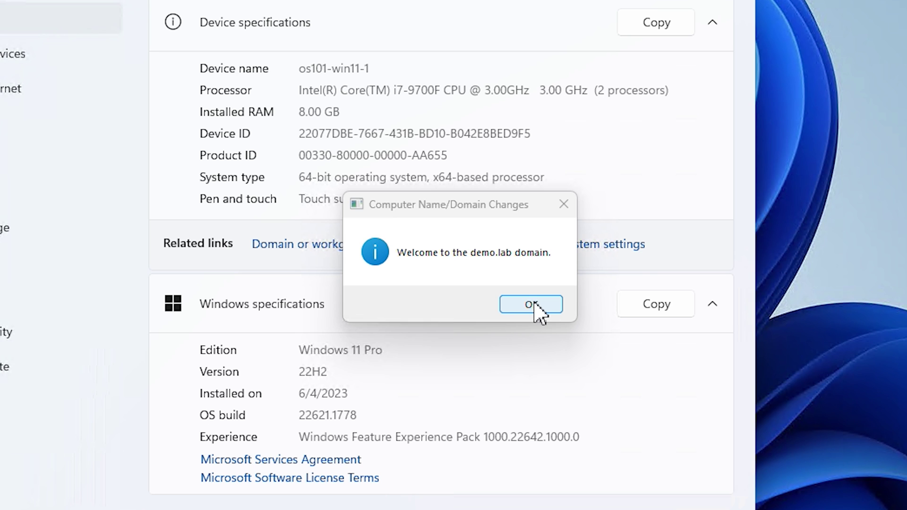
left_click(534, 304)
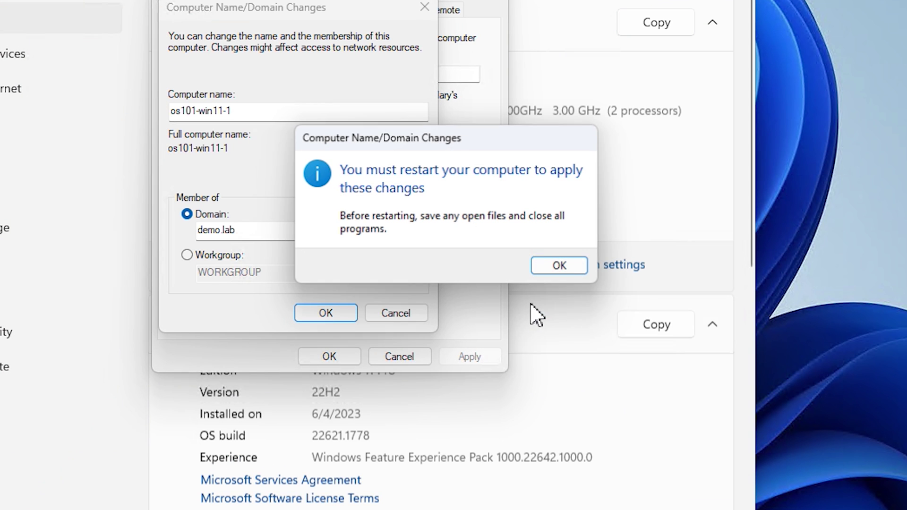
left_click(560, 266)
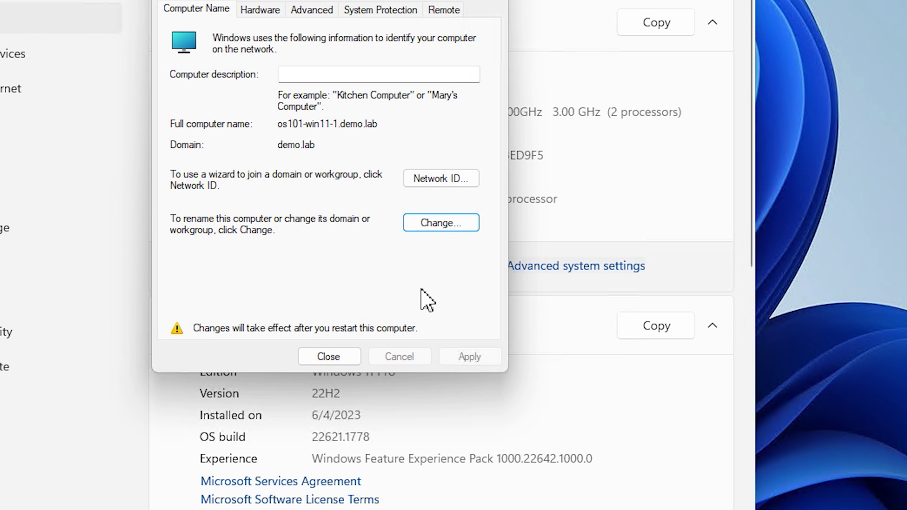
left_click(333, 360)
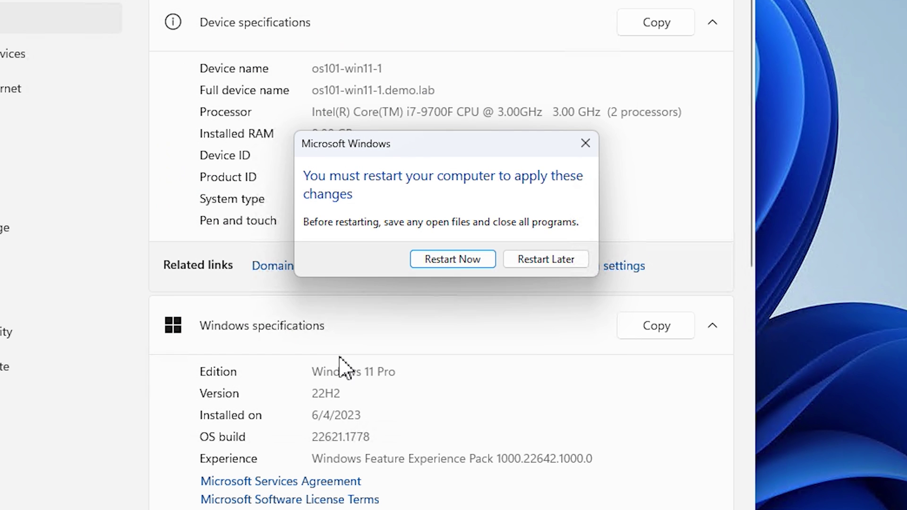
left_click(455, 263)
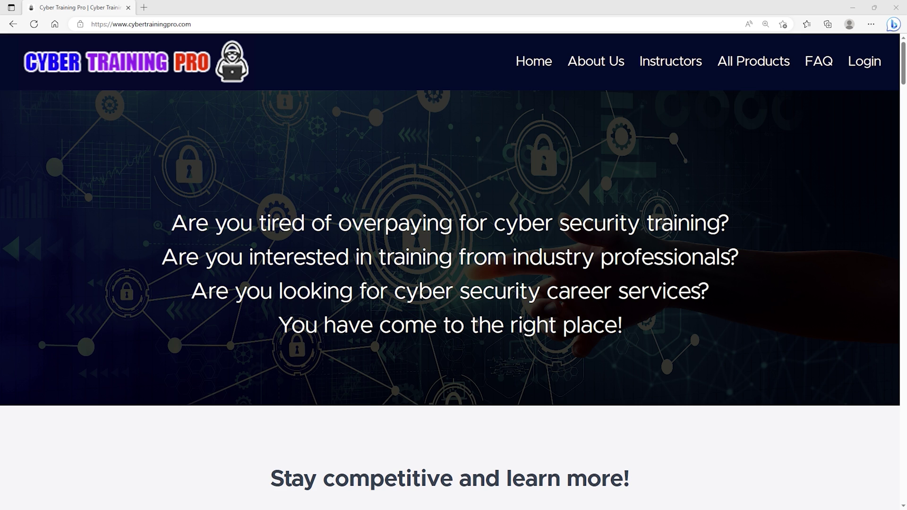
scroll(450, 300, "down", 10)
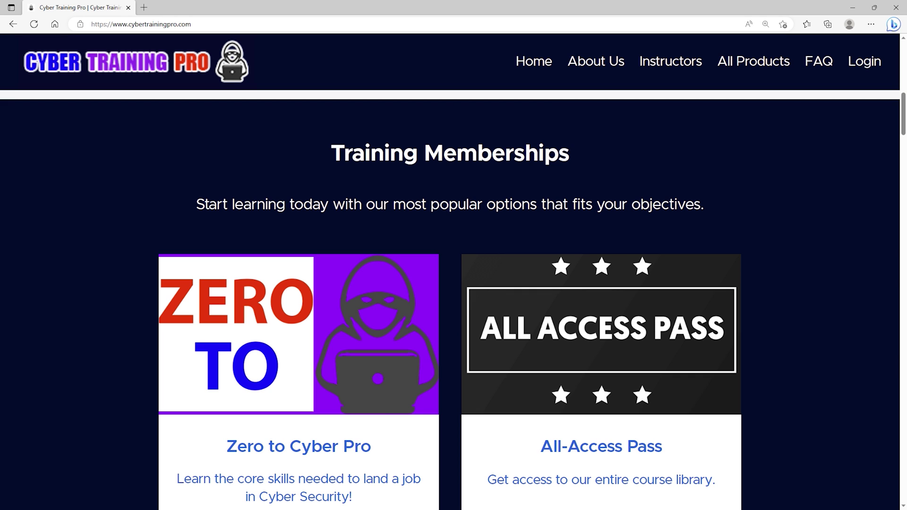
scroll(450, 302, "down", 15)
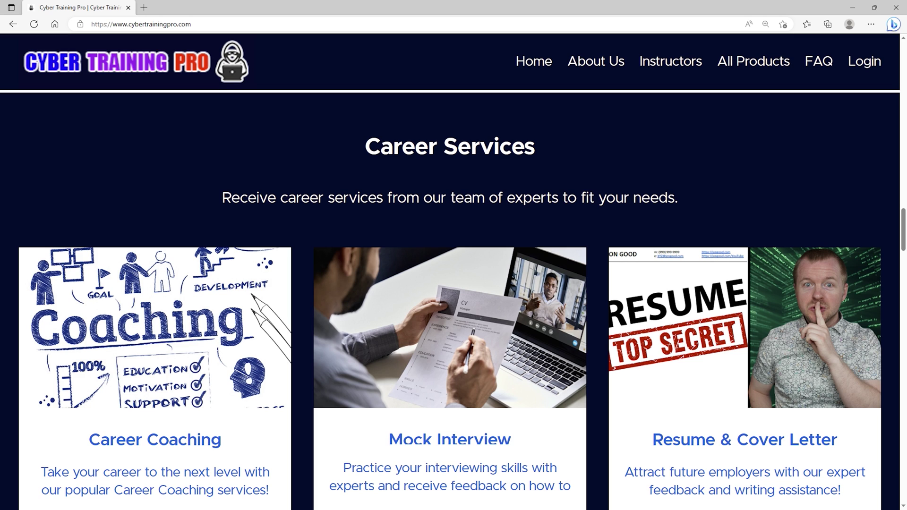
scroll(450, 297, "down", 15)
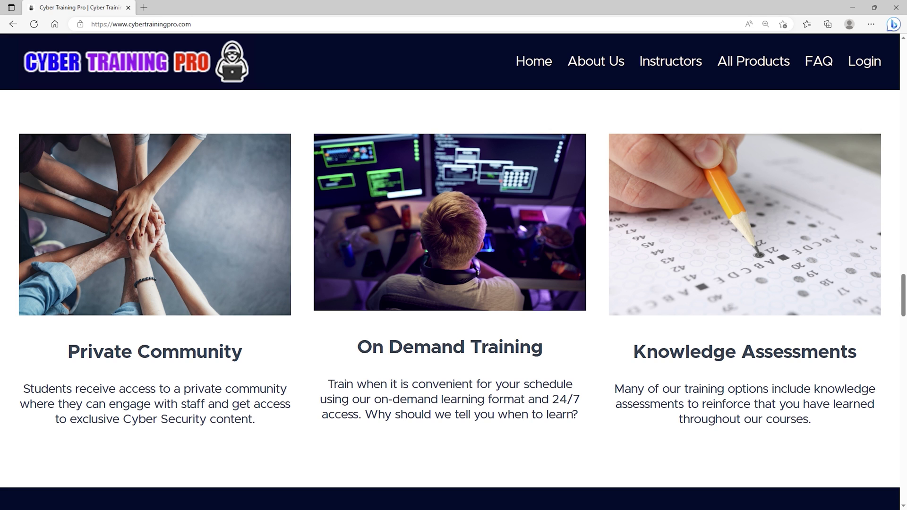
scroll(454, 284, "down", 10)
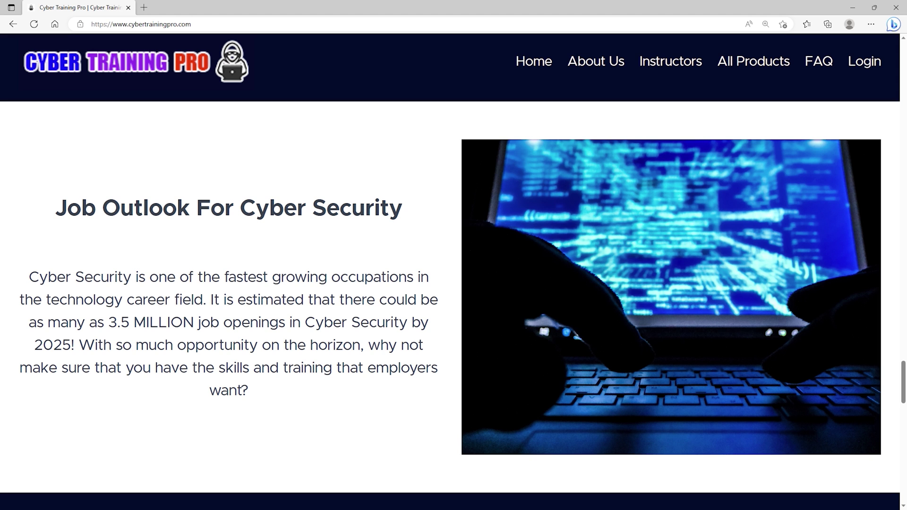
key("Home")
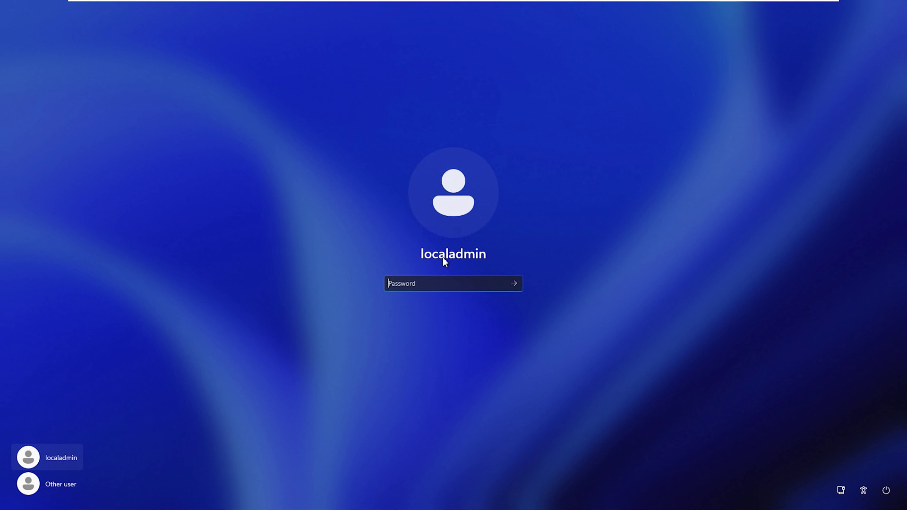
- Sign in through Other user as demo\administrator with the account password
left_click(60, 484)
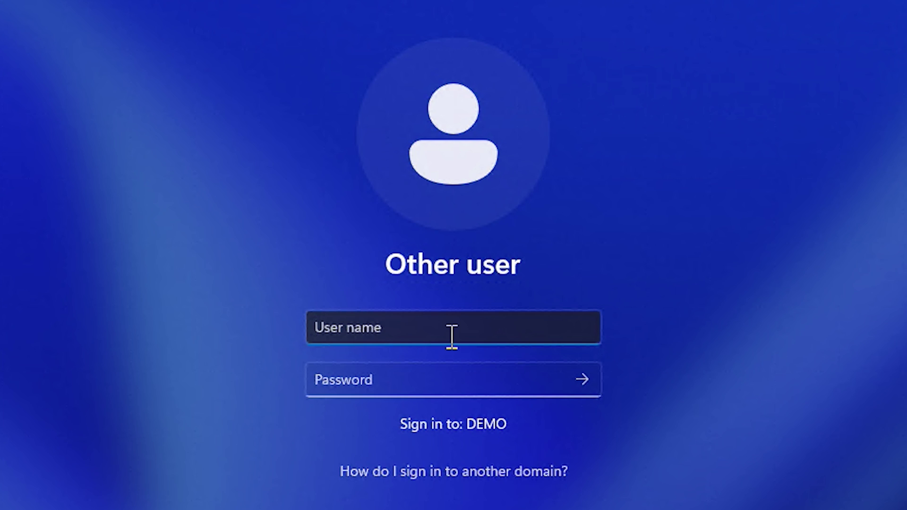
type("demo")
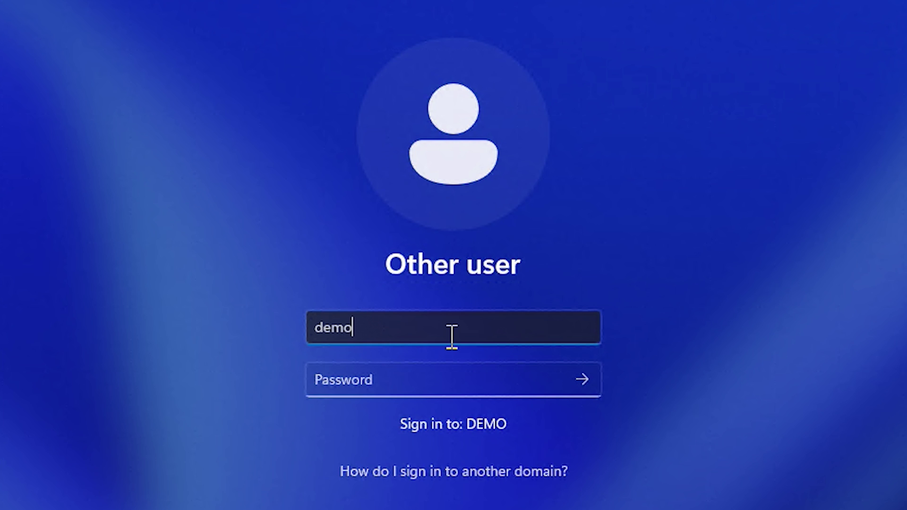
type("\\admini")
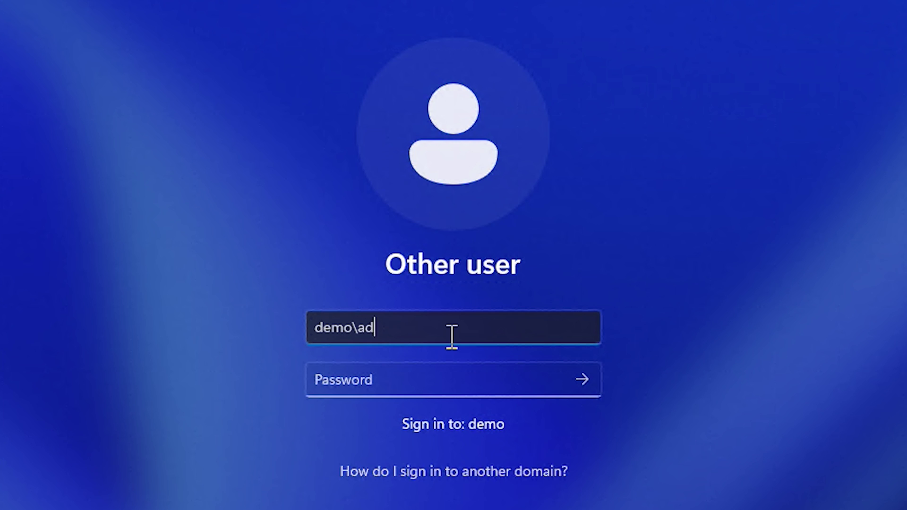
type("strator")
key("Tab")
type("********")
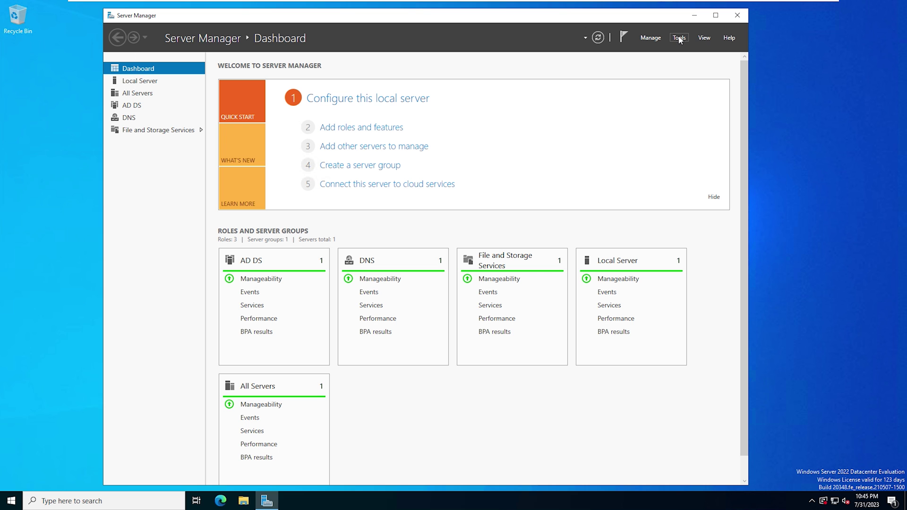
- Open Active Directory Users and Computers and autosize the Name column to show OS101-WIN11-1
left_click(680, 38)
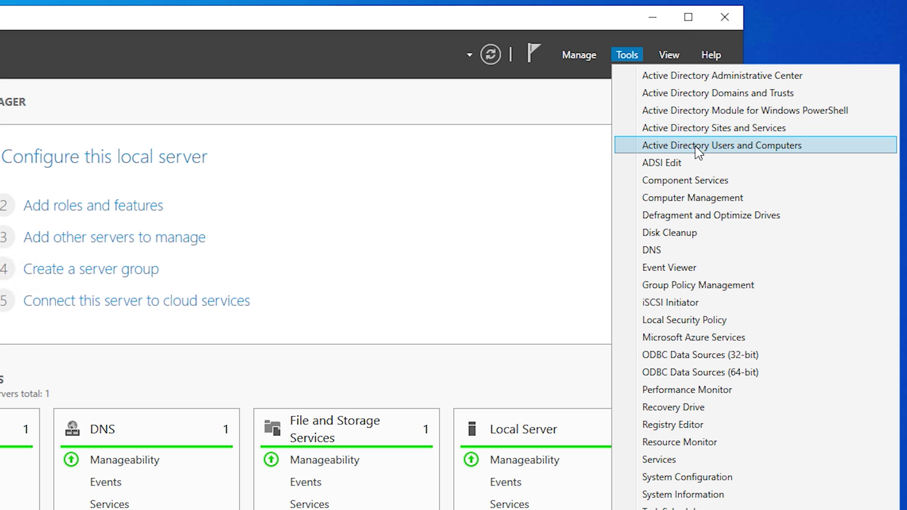
left_click(696, 146)
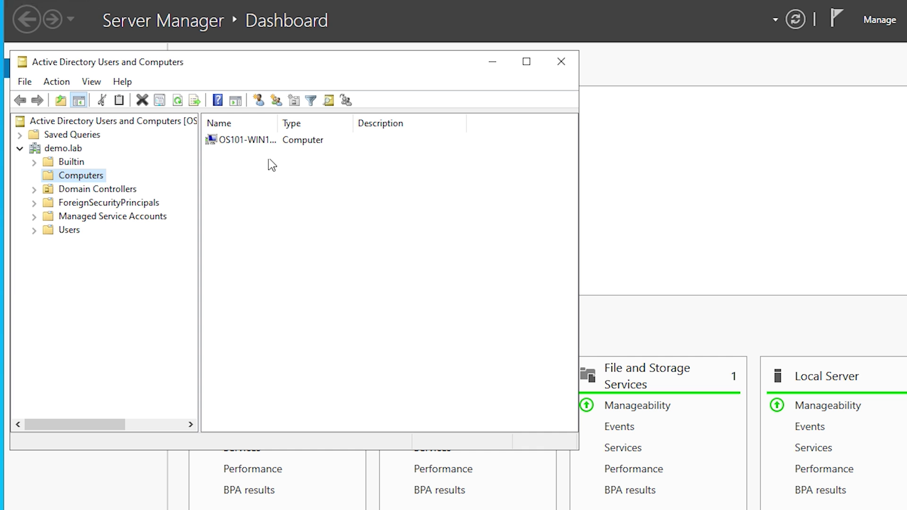
double_click(279, 122)
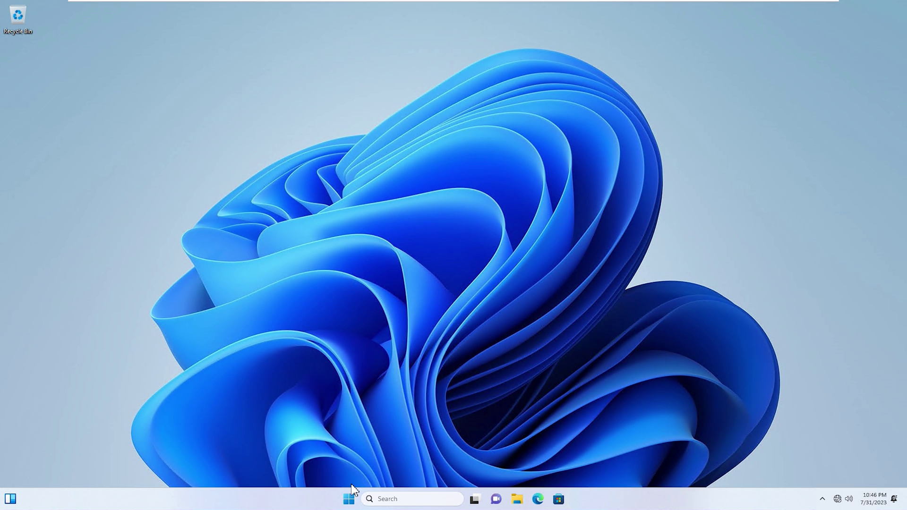
- Open Settings > System > About and reach the computer name and domain change dialog
left_click(350, 502)
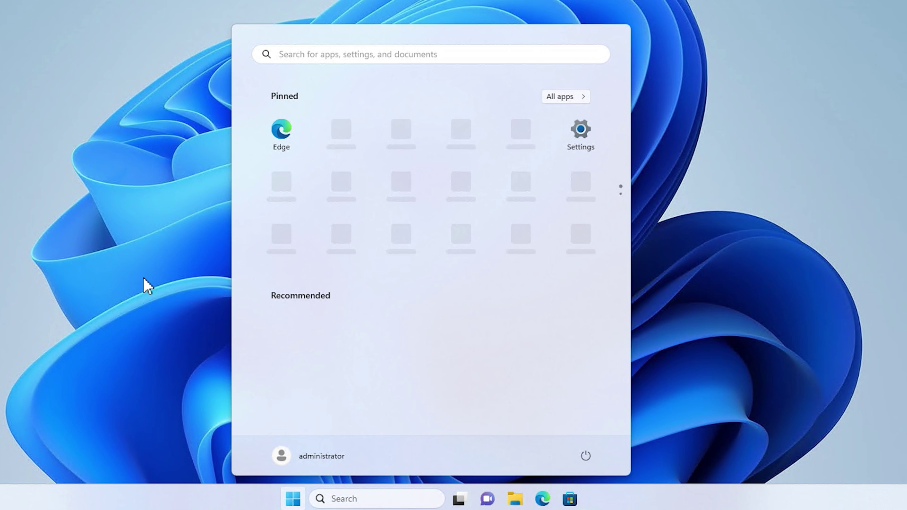
type("settings")
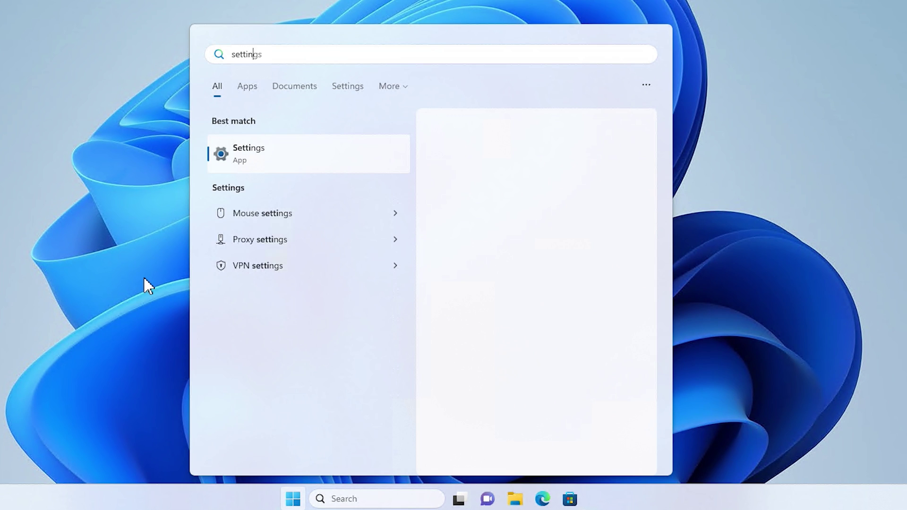
left_click(289, 165)
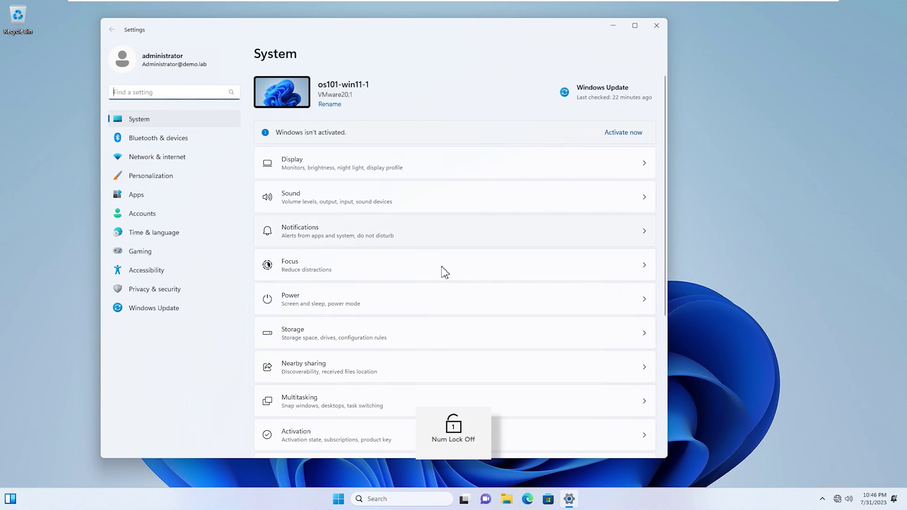
scroll(444, 273, "down", 5)
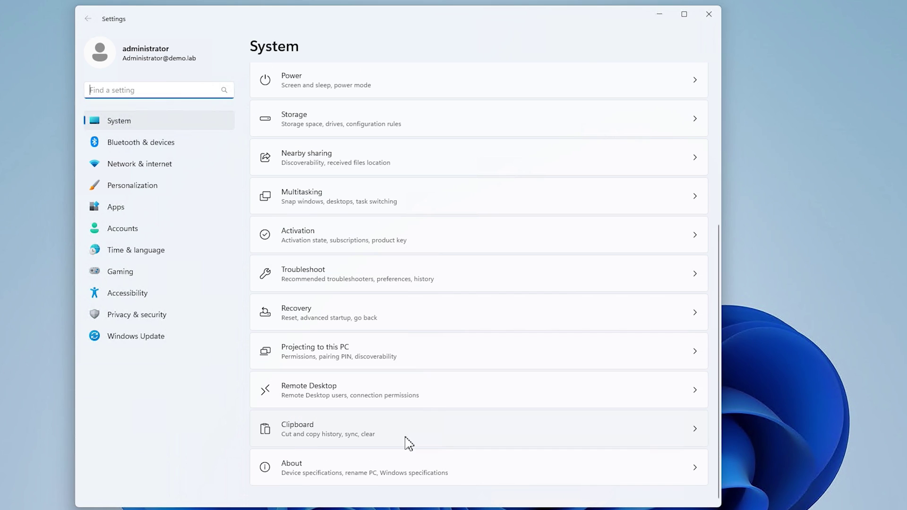
left_click(374, 424)
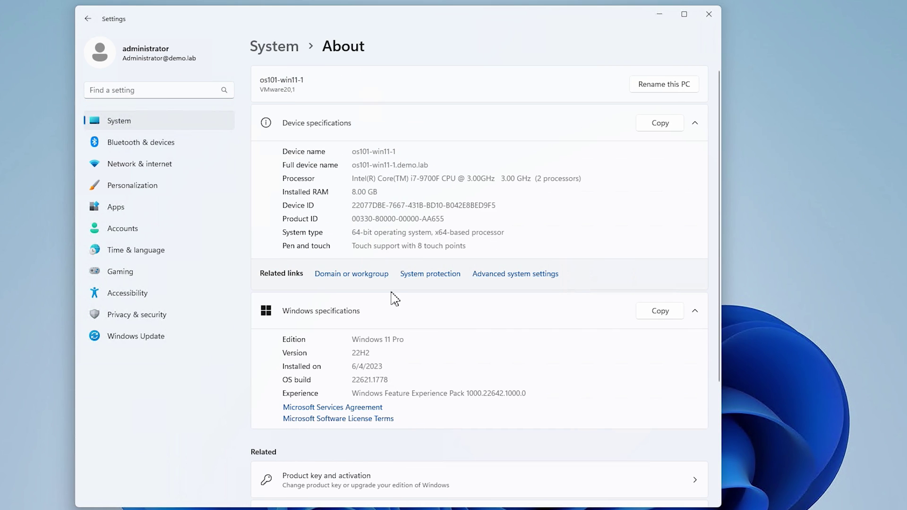
left_click(350, 282)
left_click_drag(138, 43, 393, 104)
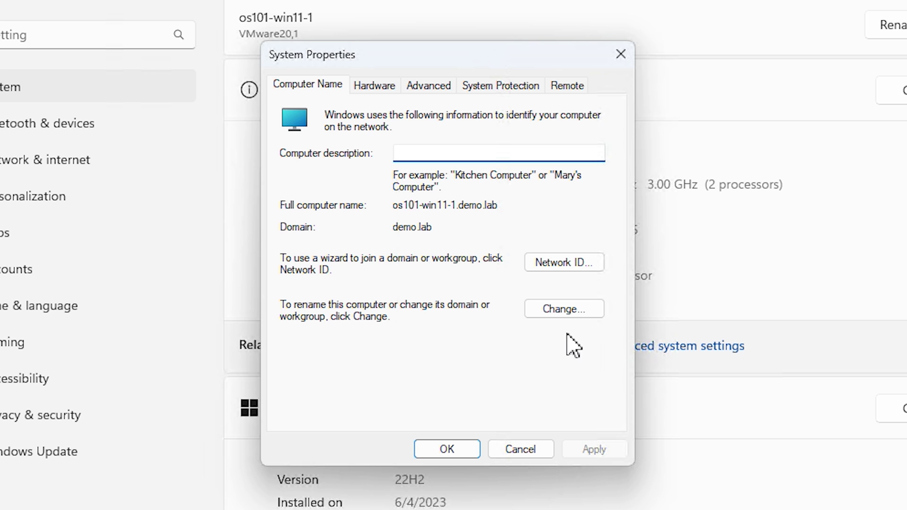
left_click(568, 316)
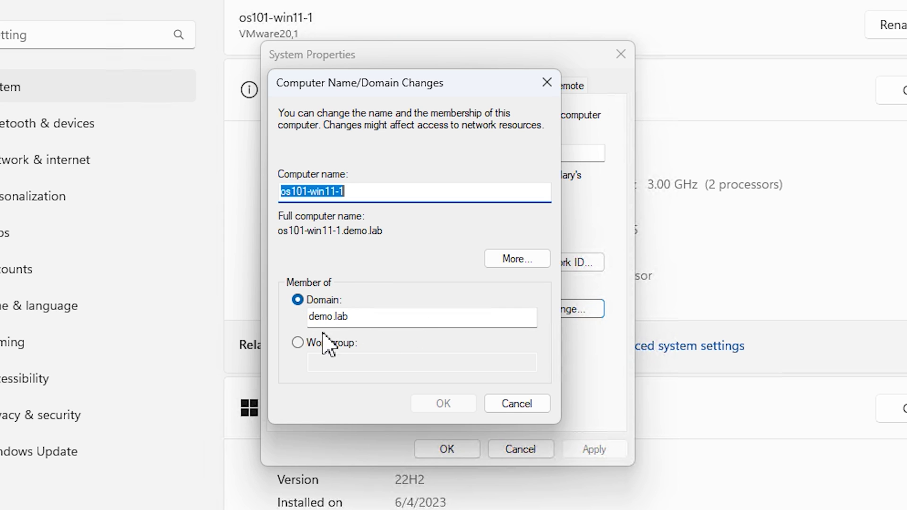
- Move the PC to workgroup WORKGROUP, accept the prompts, and restart now
left_click(298, 344)
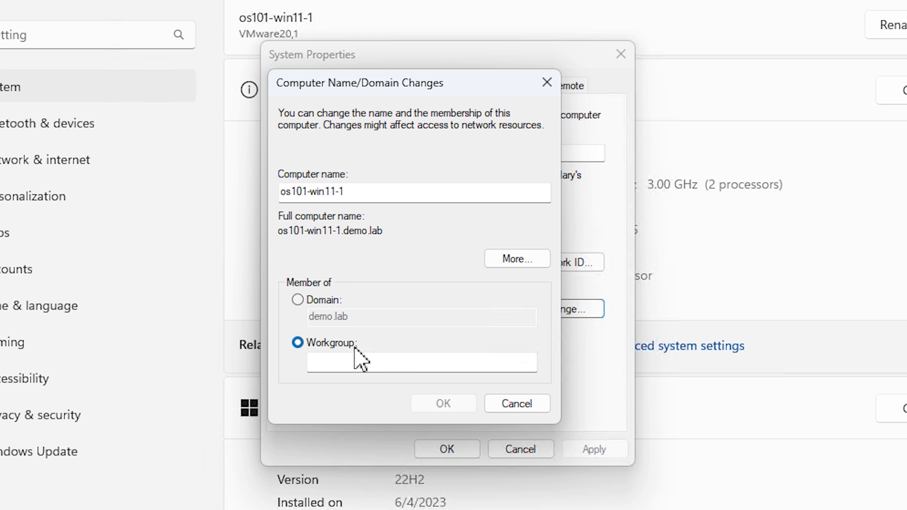
left_click(409, 365)
type("WORK")
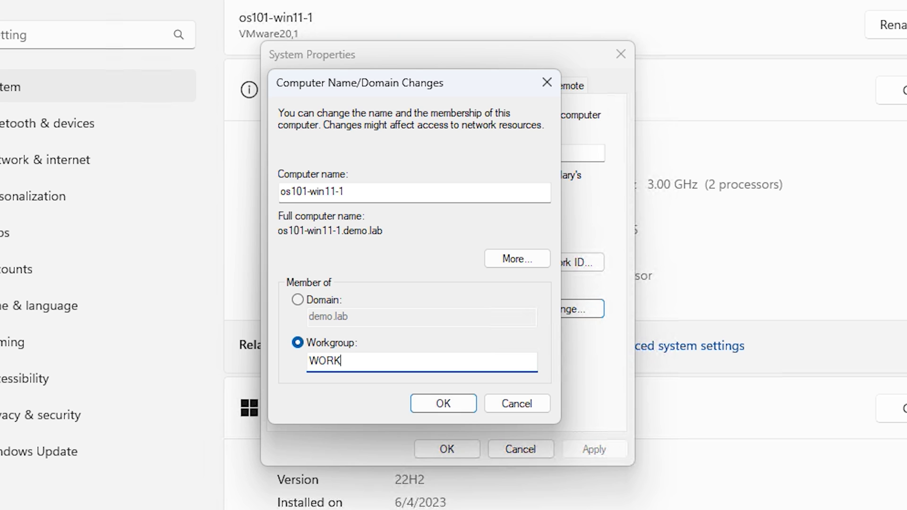
type("GROUP")
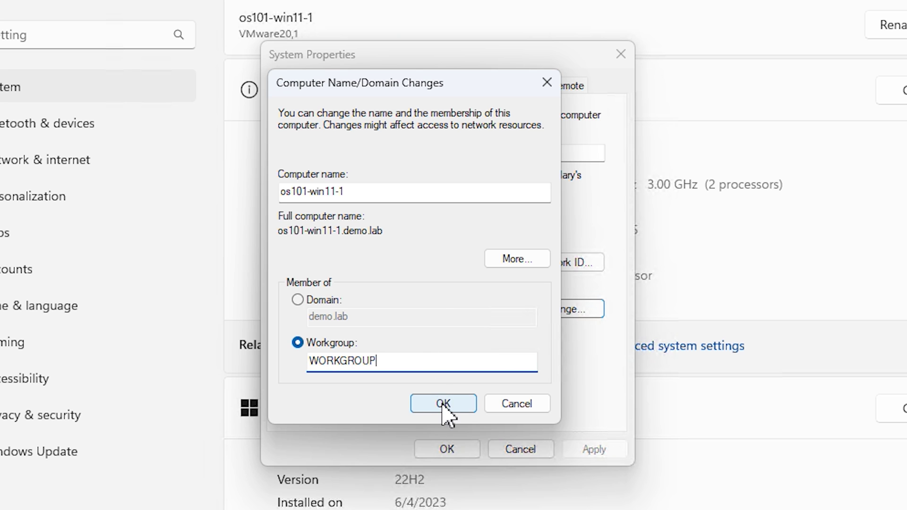
left_click(444, 410)
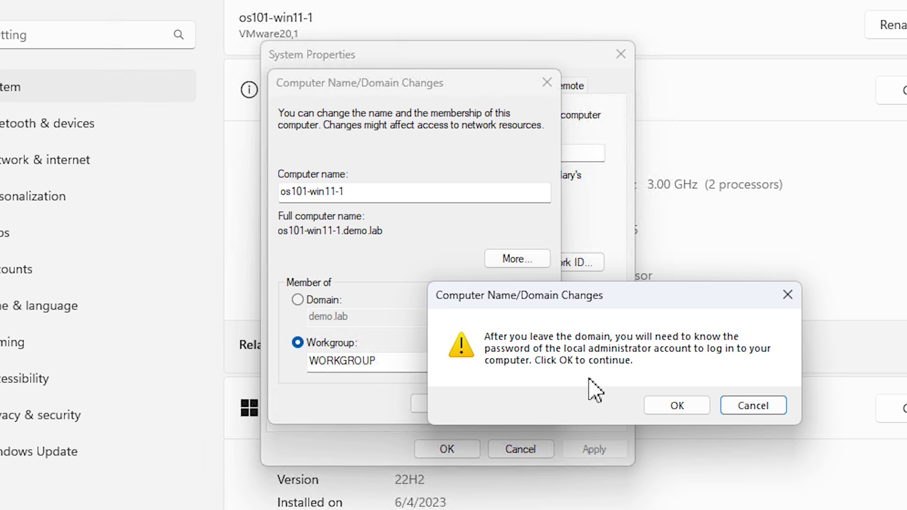
left_click(678, 408)
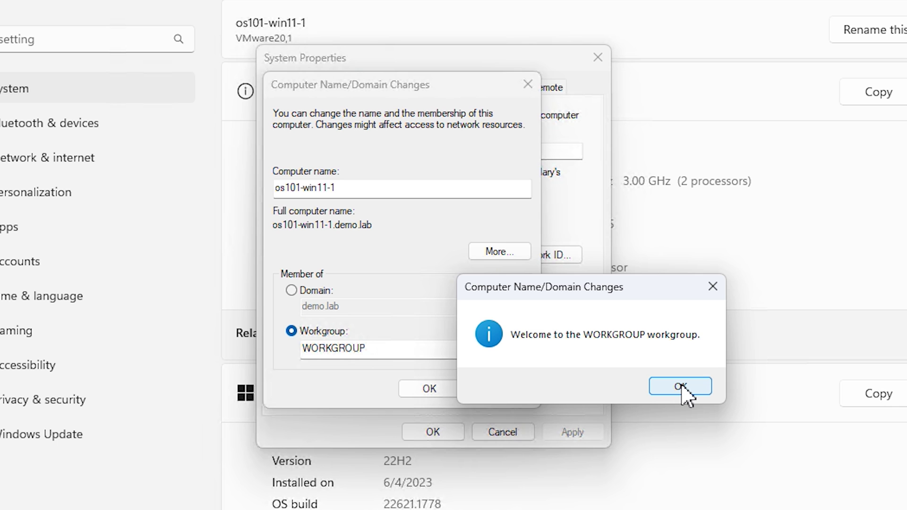
left_click(680, 387)
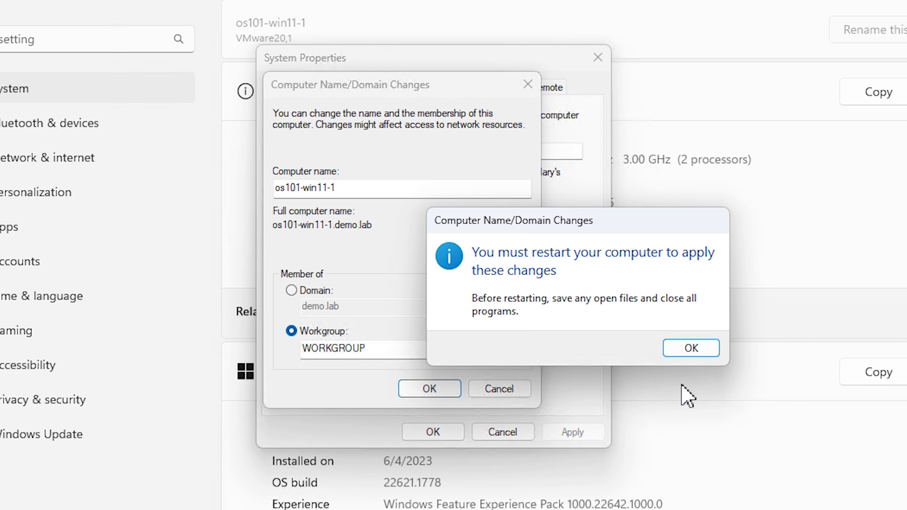
left_click(690, 348)
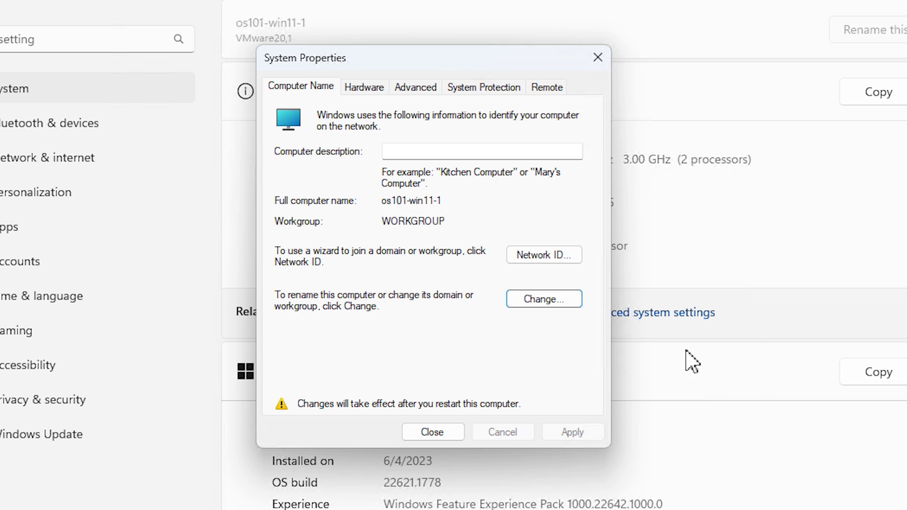
left_click(432, 432)
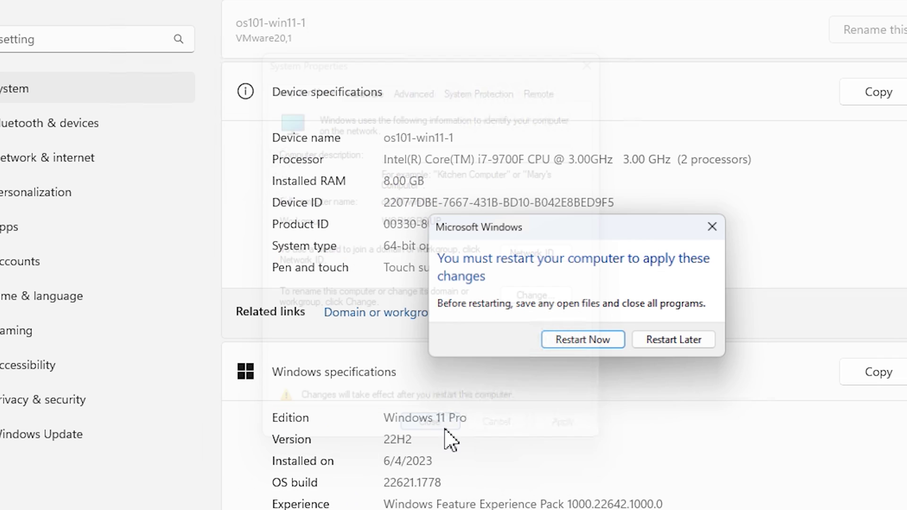
left_click(584, 341)
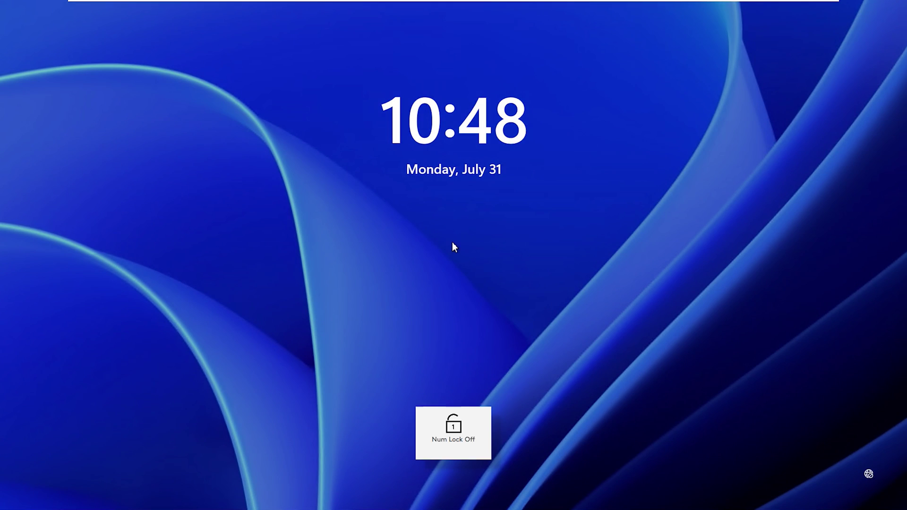
- Sign back in as localadmin, then bring up actions for the server's Computers list
left_click(453, 246)
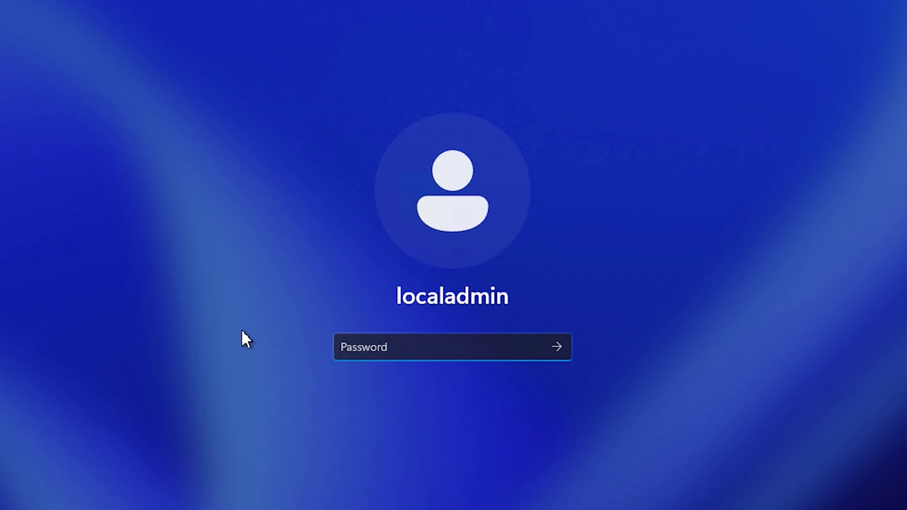
type("••••••••")
key("Return")
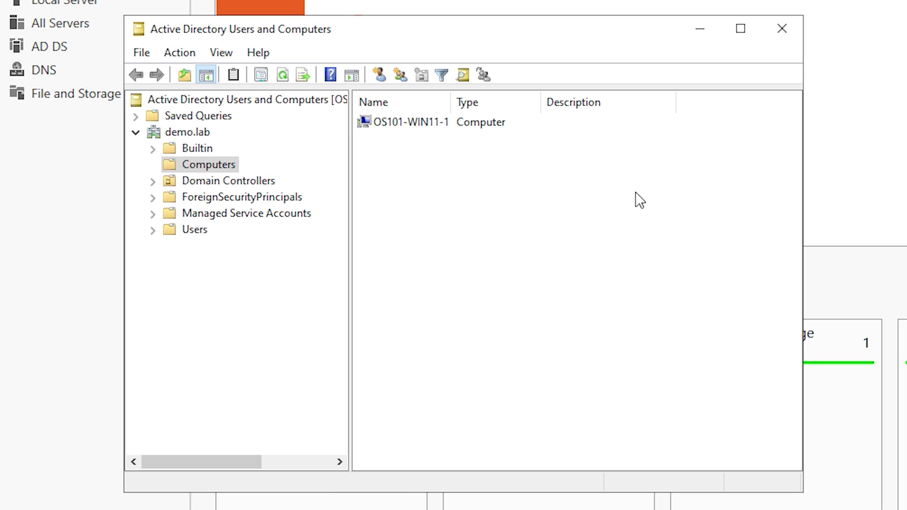
right_click(640, 200)
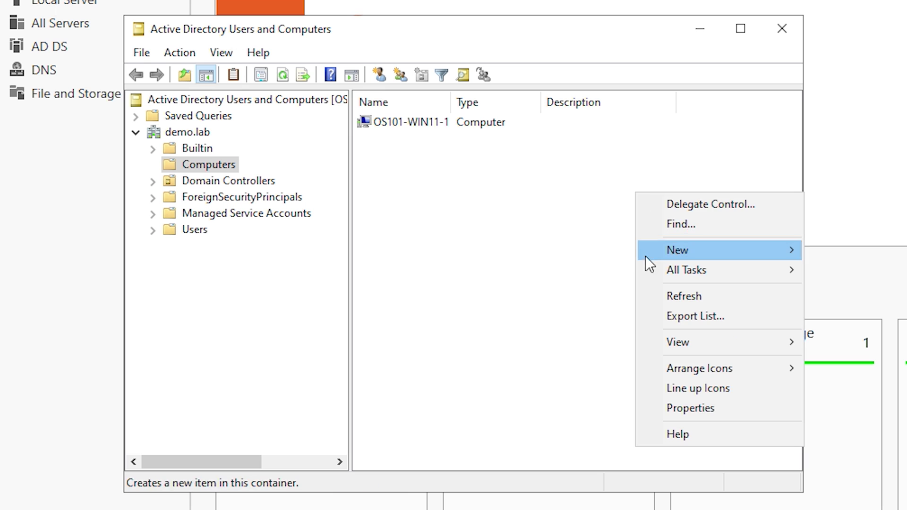
- Refresh the Computers list and widen its Name column
left_click(685, 296)
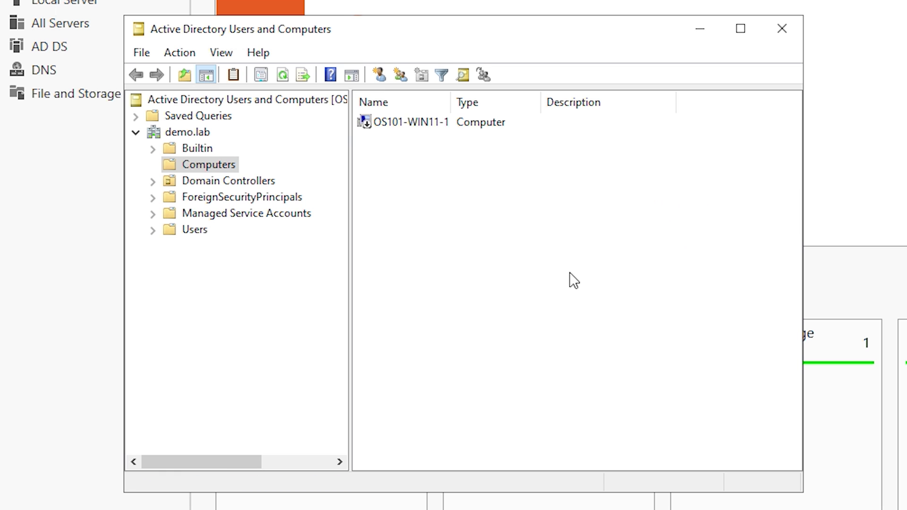
right_click(502, 184)
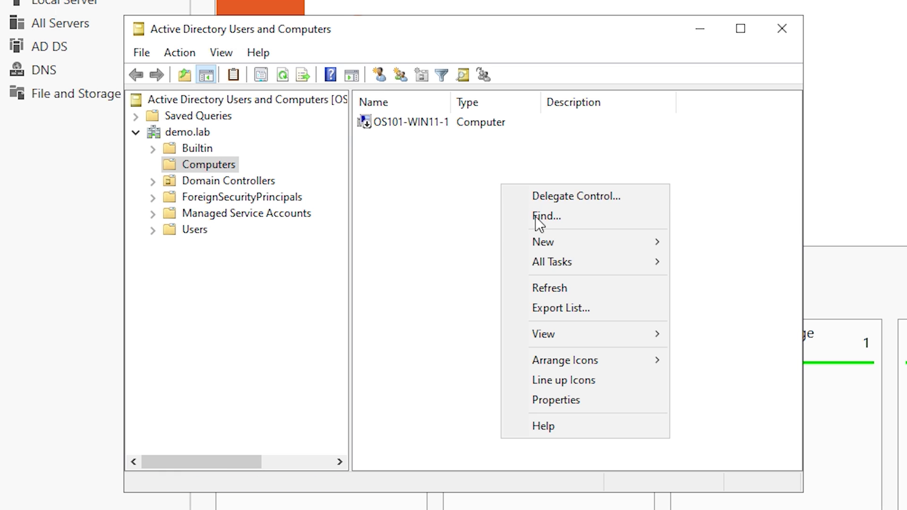
left_click(552, 288)
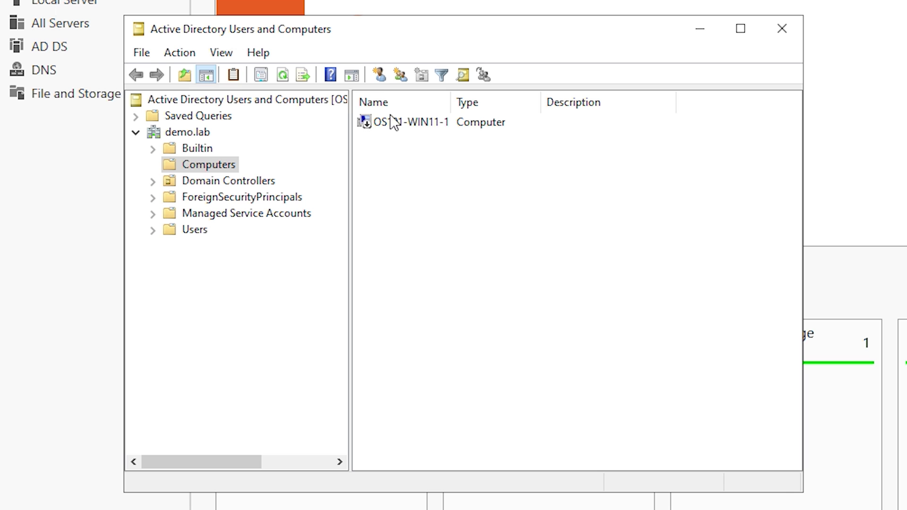
left_click_drag(453, 105, 527, 103)
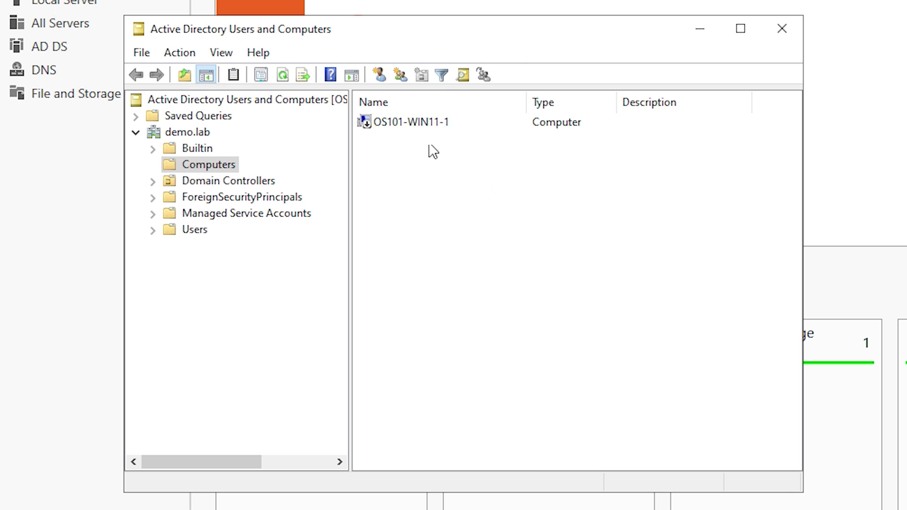
- Delete the OS101-WIN11-1 computer account, confirming with Yes
left_click(405, 122)
left_click(381, 155)
left_click(396, 132)
right_click(400, 125)
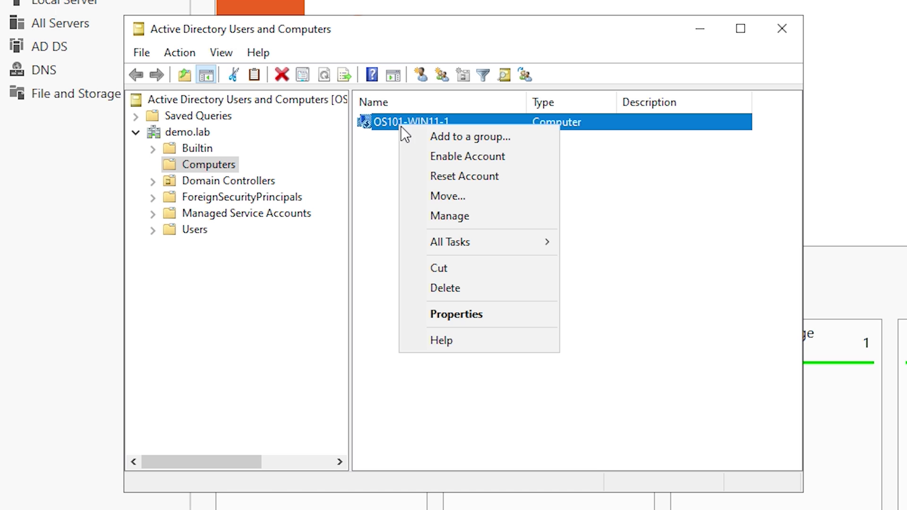
left_click(442, 289)
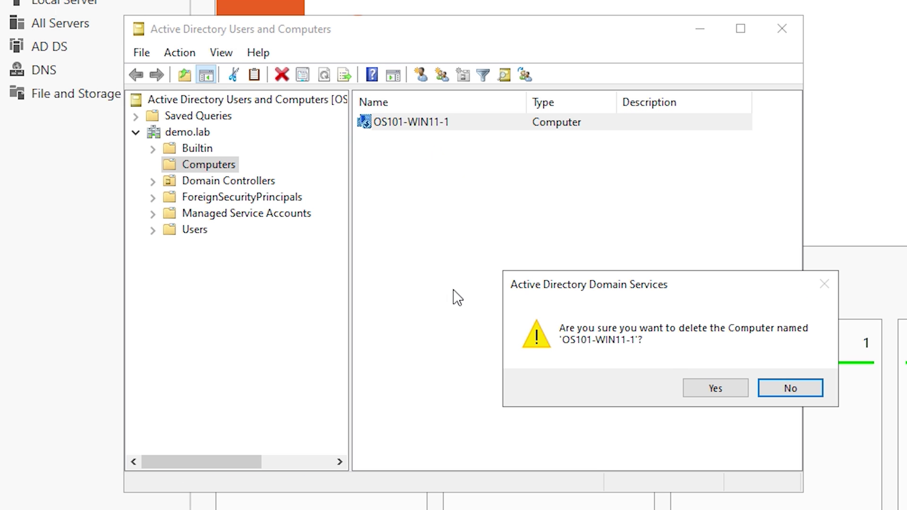
left_click(715, 388)
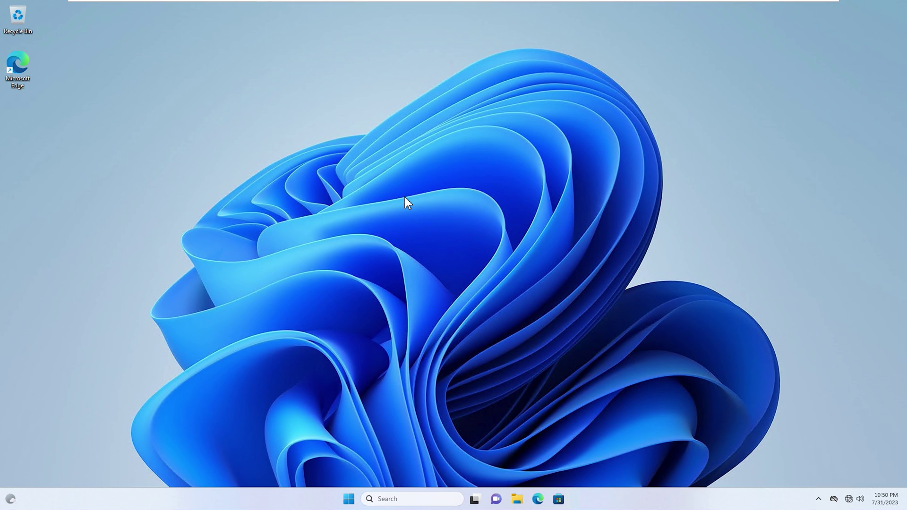
left_click(349, 499)
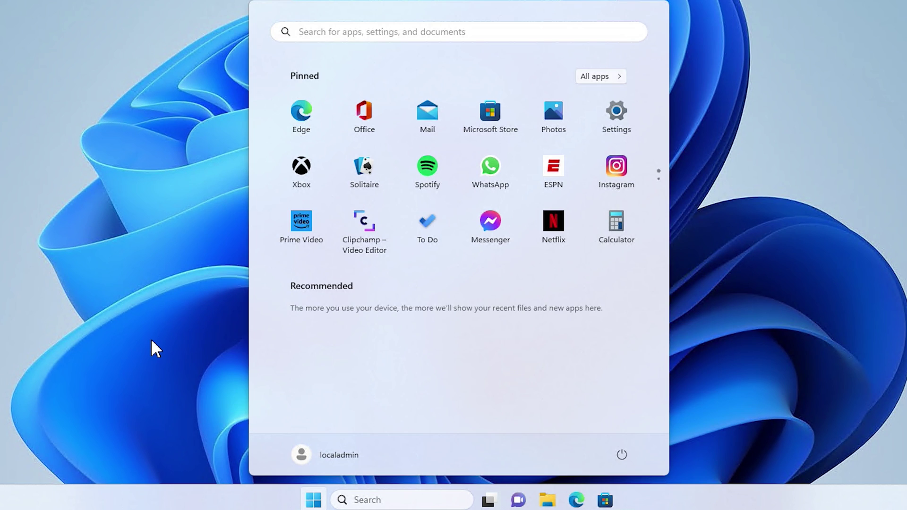
- Launch Windows PowerShell as administrator from a Start search
type("powershell")
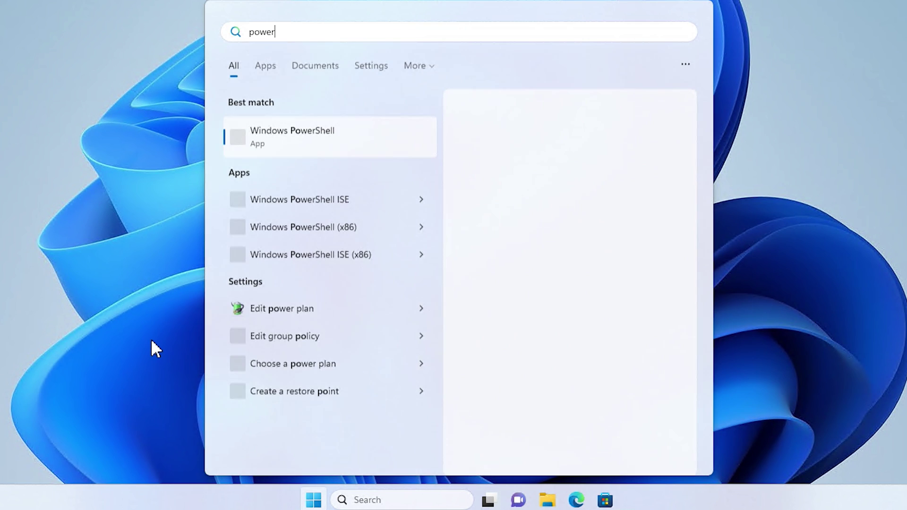
right_click(334, 142)
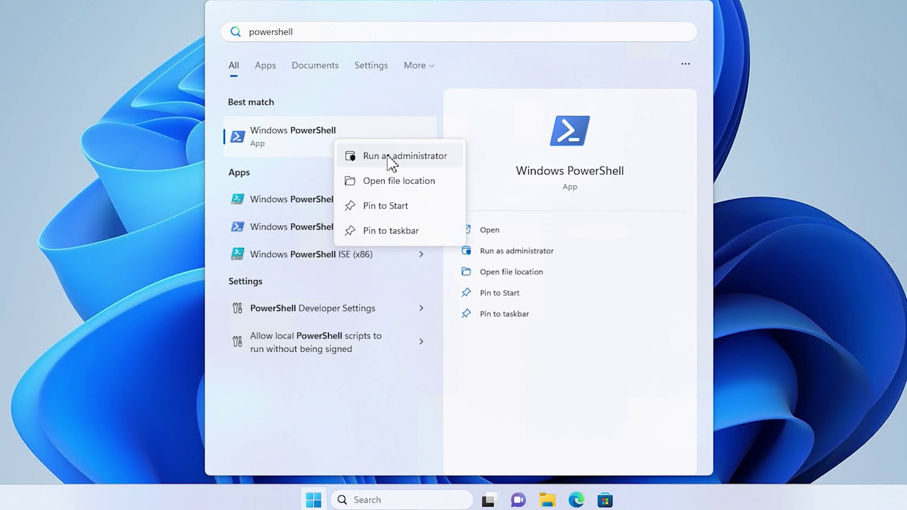
left_click(391, 159)
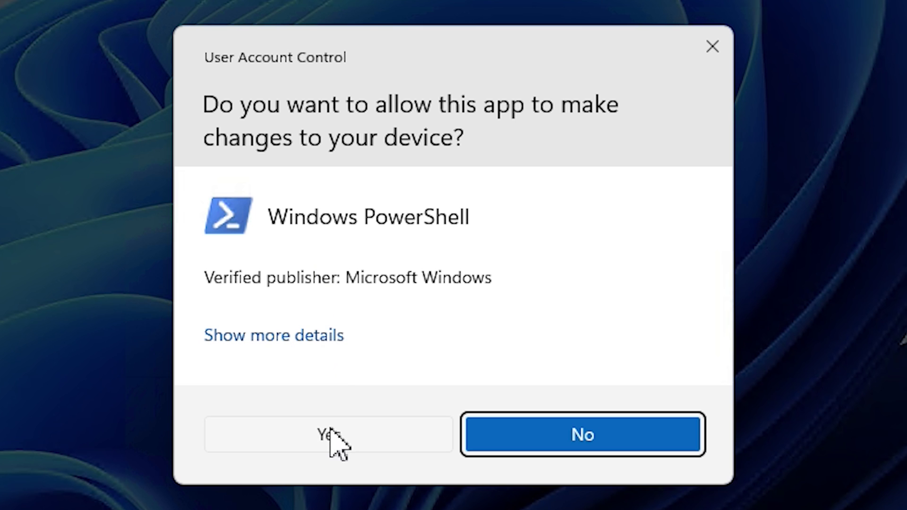
left_click(327, 433)
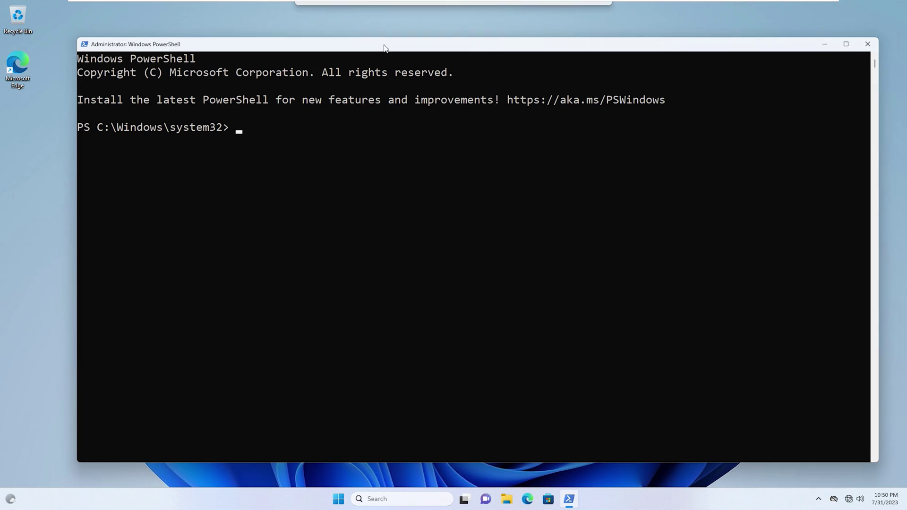
- Join the PC to demo.lab with Add-Computer using demo\administrator credentials, then enter shutdown /r
type("Add-Computer -DomainName \"demo.")
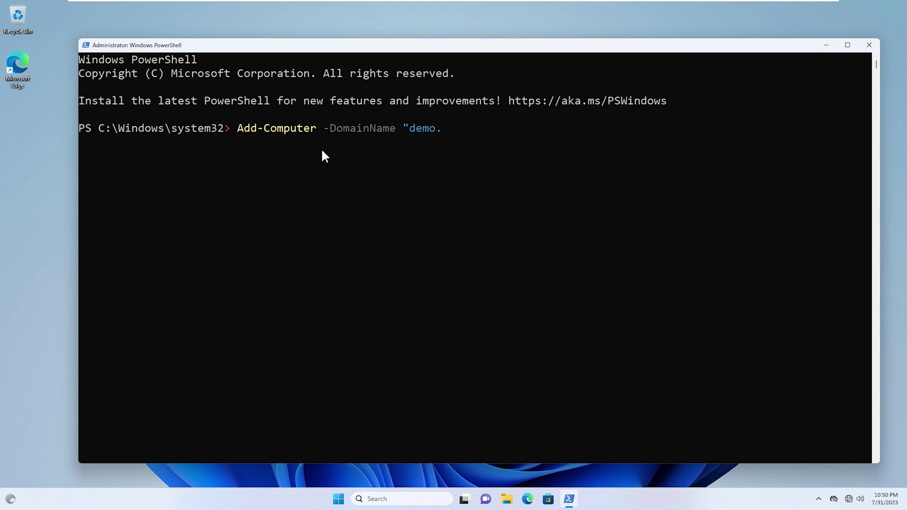
type("lab\" -Credential \"demo")
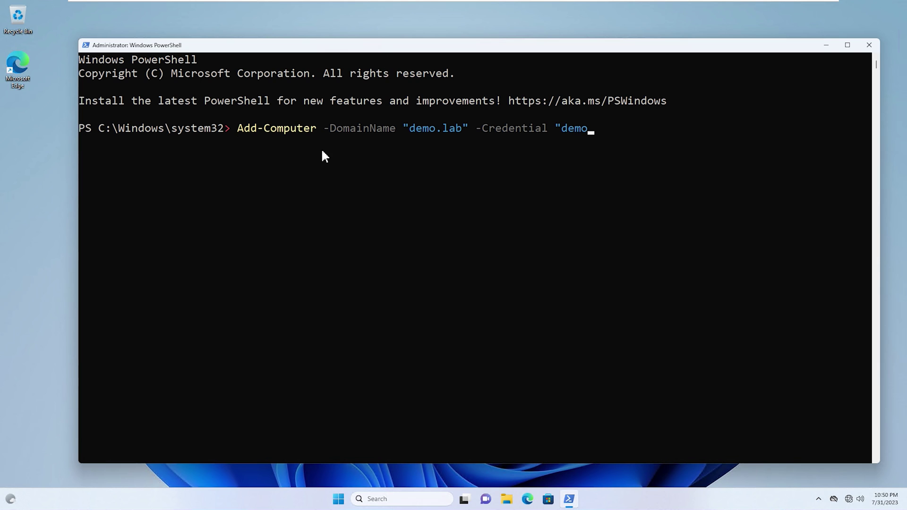
type("\\administrator\"")
key("Return")
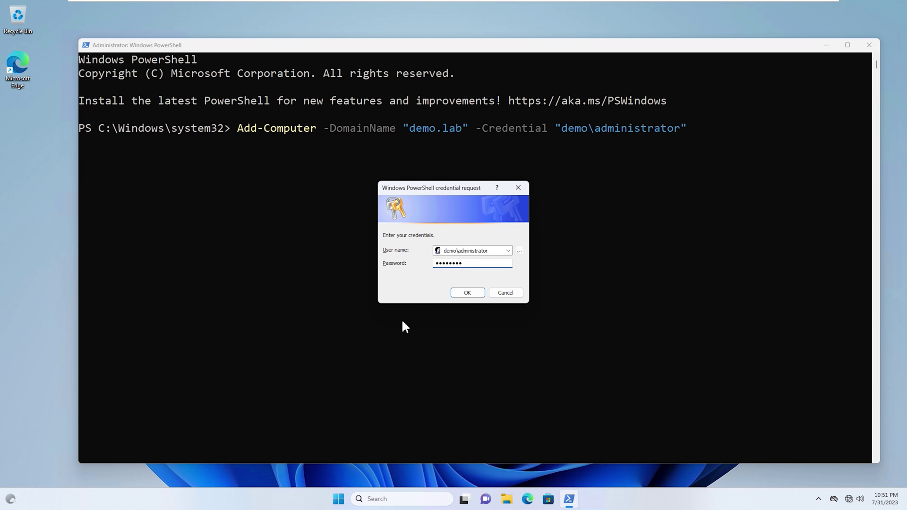
left_click(467, 293)
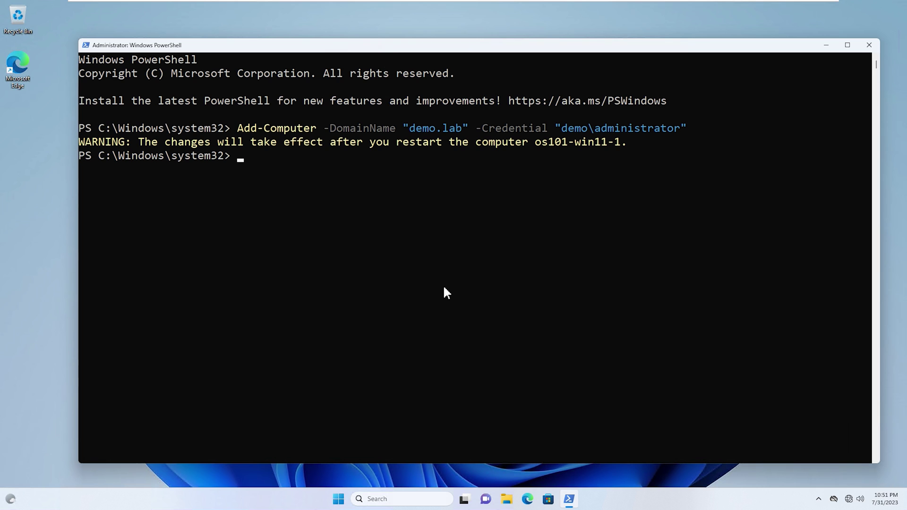
type("shutdown /r")
- Restart the PC, then sign in via Other user as demo\administrator with its password
key("Return")
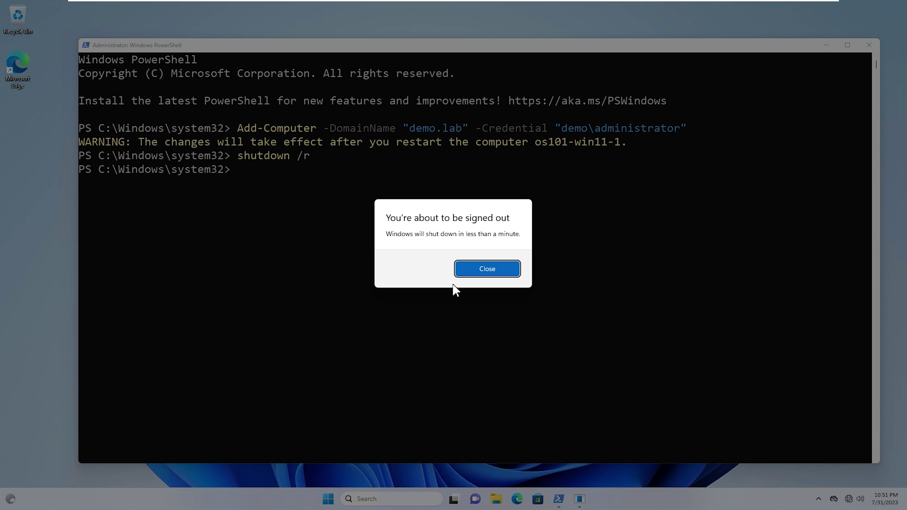
left_click(487, 273)
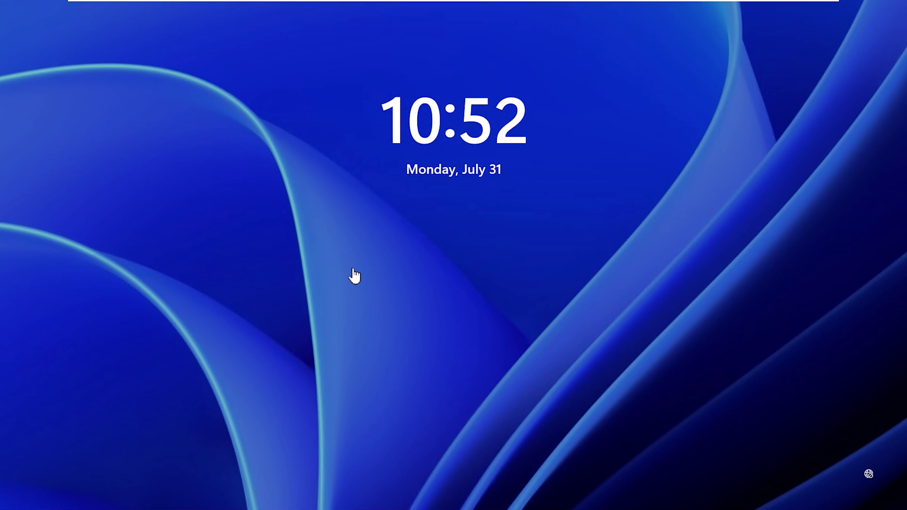
left_click(355, 276)
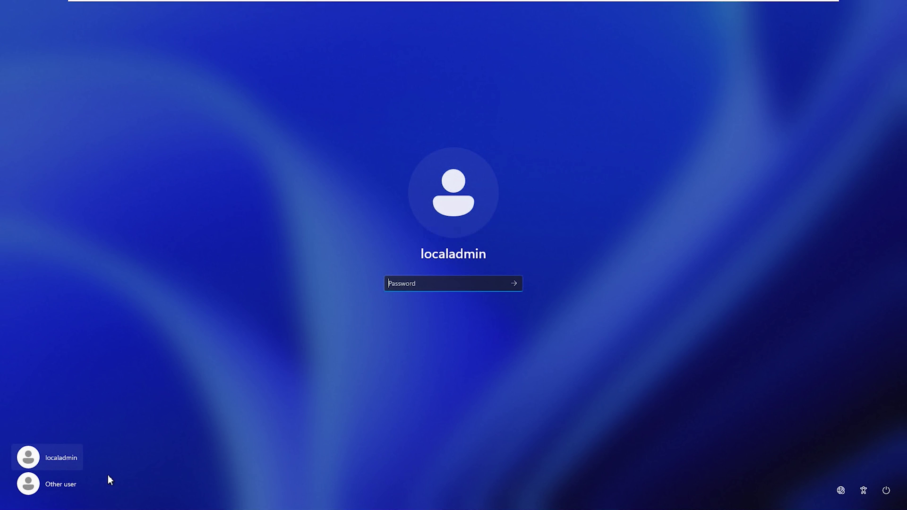
left_click(59, 483)
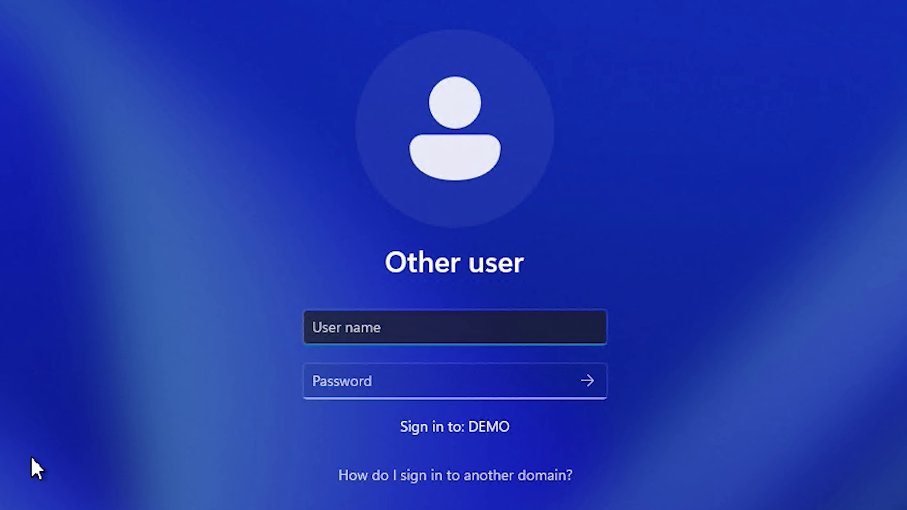
type("demo\\")
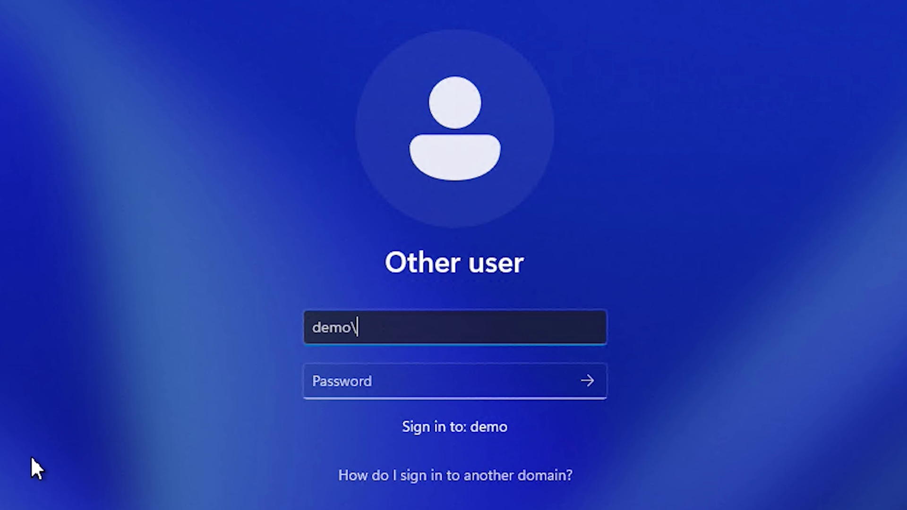
type("administrator")
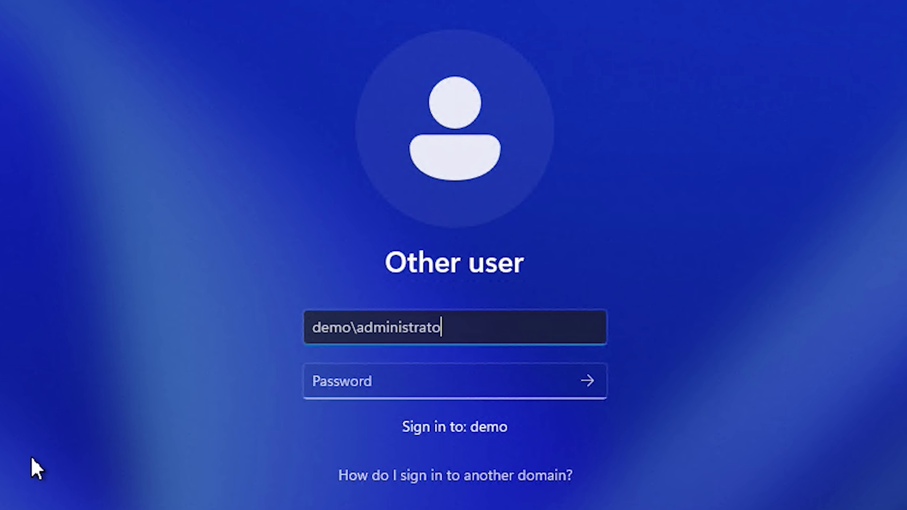
key("Tab")
type("••••••")
key("Return")
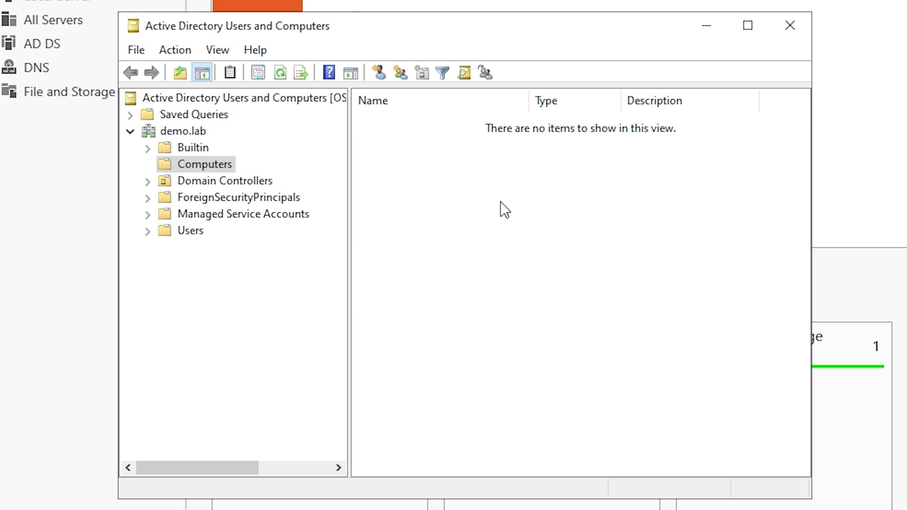
- Refresh the ADUC Computers list so OS101-WIN11-1 reappears, then open the client's Start account menu
right_click(501, 201)
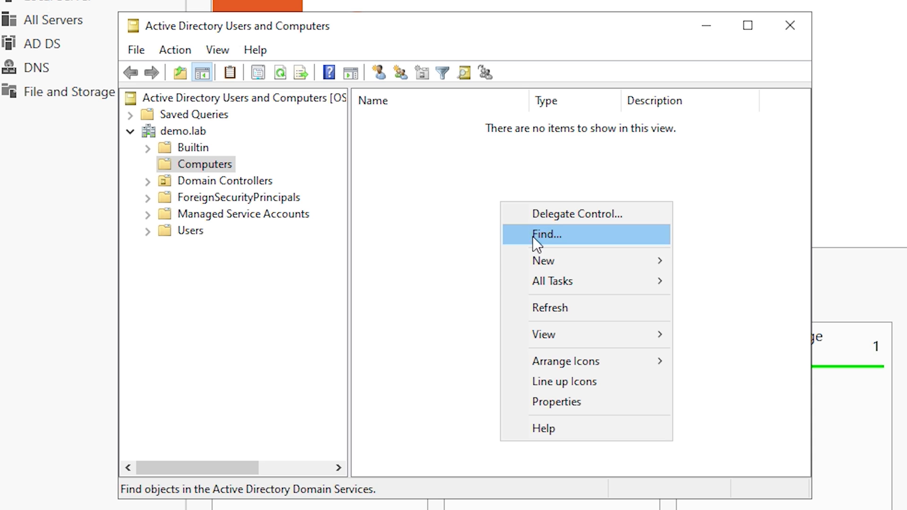
left_click(553, 308)
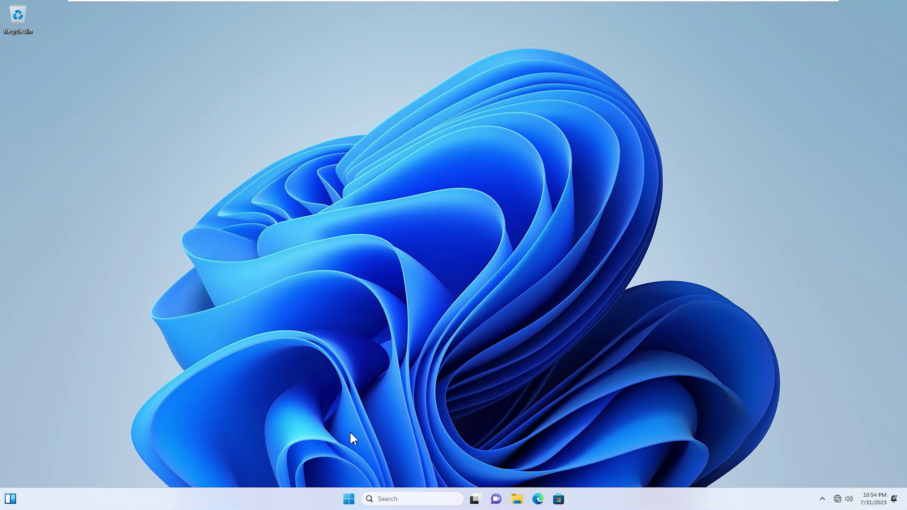
left_click(349, 499)
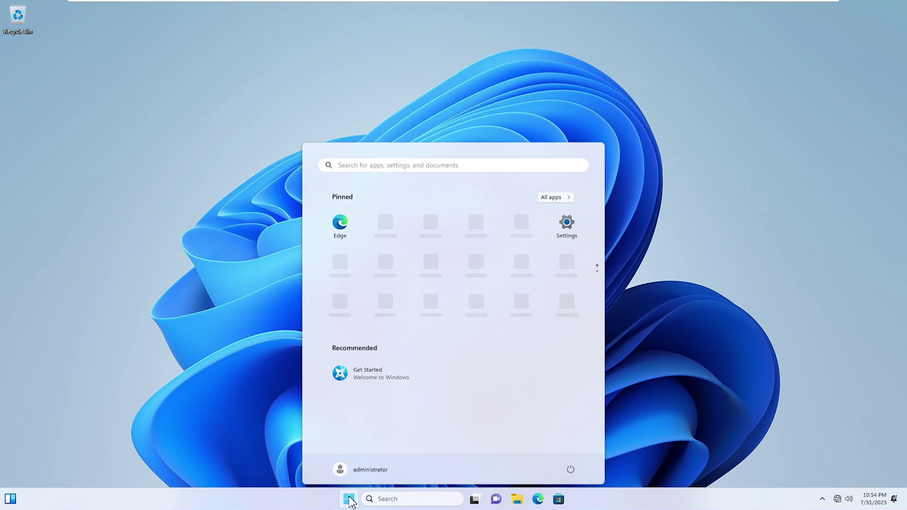
left_click(375, 467)
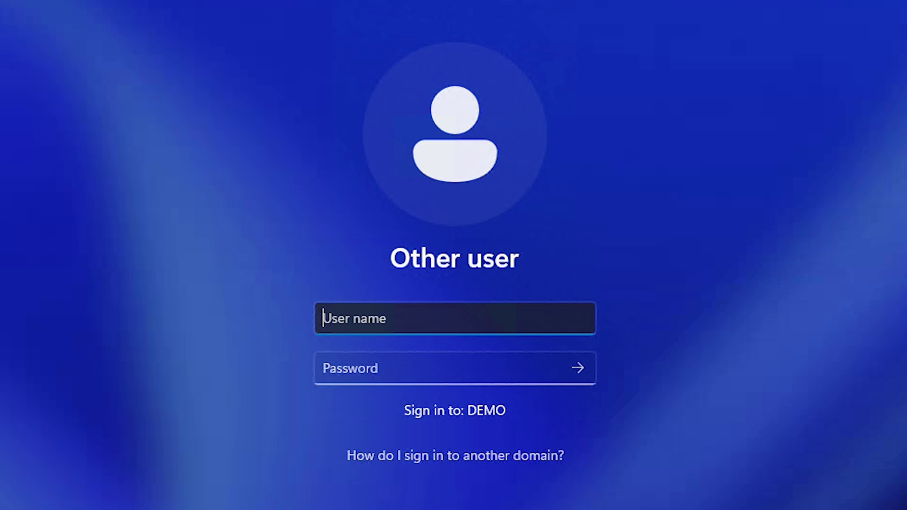
- Sign in with the local account .\localadmin and its password
type(".\\")
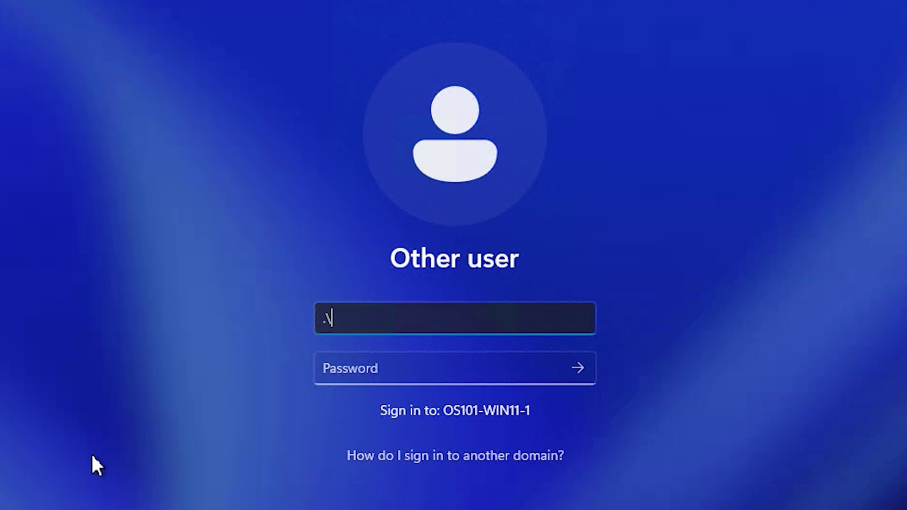
type("adm")
key("BackSpace")
key("BackSpace")
key("BackSpace")
type("localadmin")
key("Tab")
type("********")
key("Return")
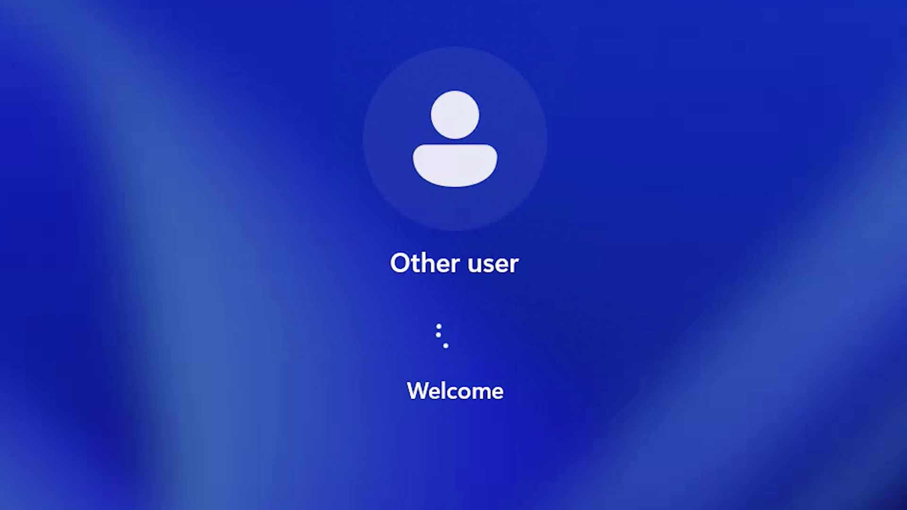